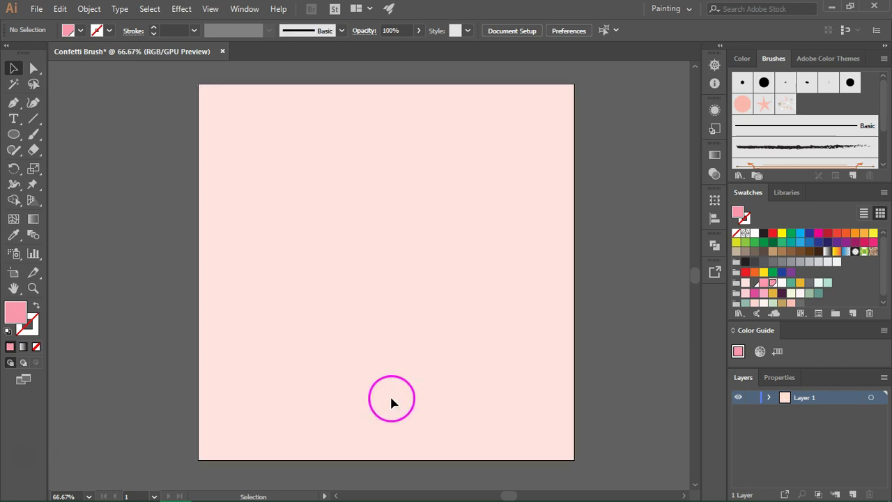
Draw a small pink circle near the artboard's top-left with the Ellipse Tool.
{"action": "left_click", "coordinate": [17, 135]}
{"action": "left_click_drag", "start_coordinate": [20, 139], "coordinate": [64, 172]}
{"action": "left_click", "coordinate": [25, 324]}
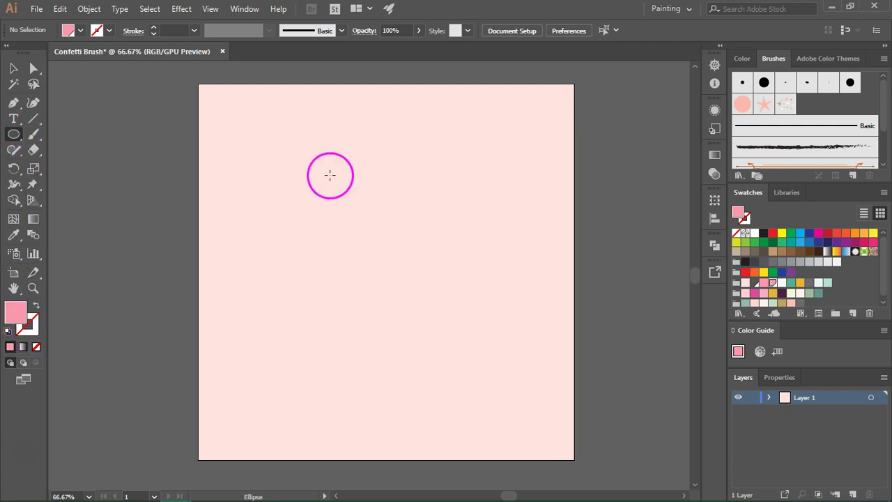
{"action": "left_click_drag", "start_coordinate": [238, 112], "coordinate": [257, 130]}
{"action": "left_click", "coordinate": [249, 126]}
Drag the pink circle into the Brushes panel to start a new brush.
{"action": "key", "text": "v"}
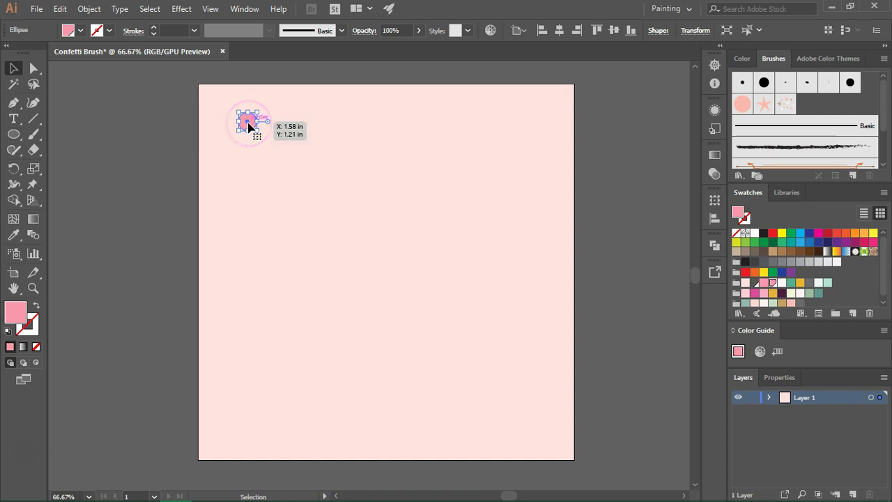
{"action": "mouse_move", "coordinate": [249, 127]}
{"action": "left_mouse_down"}
{"action": "mouse_move", "coordinate": [853, 106]}
{"action": "mouse_move", "coordinate": [818, 99]}
{"action": "left_mouse_up"}
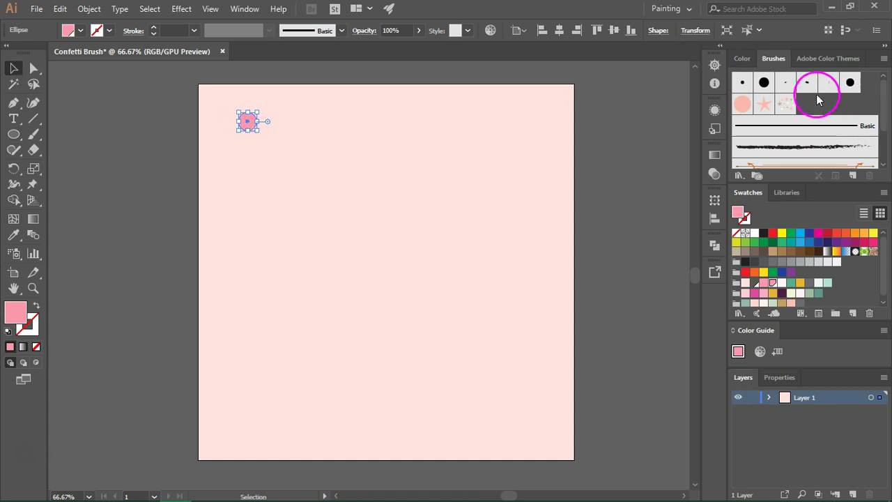
{"action": "left_click", "coordinate": [244, 9]}
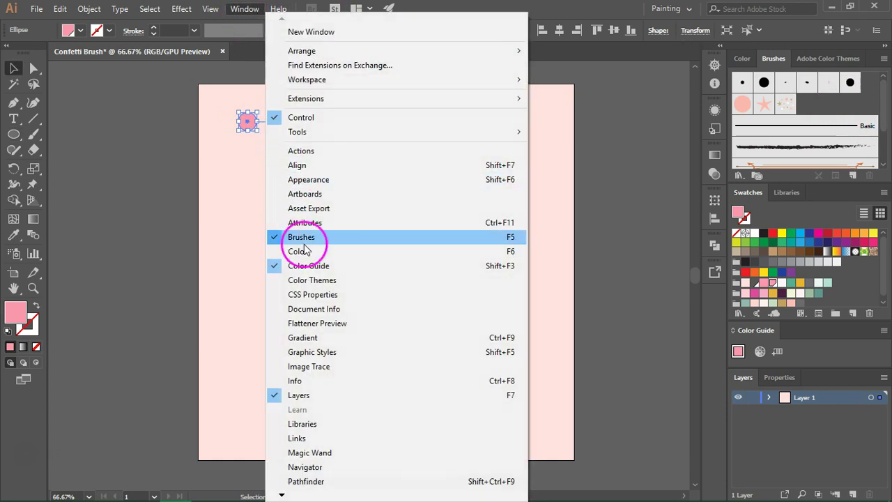
{"action": "left_click", "coordinate": [321, 76]}
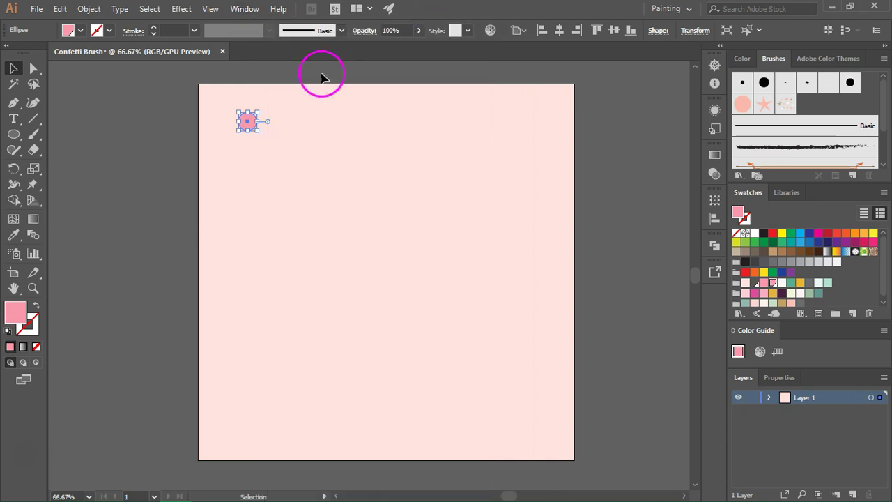
{"action": "mouse_move", "coordinate": [272, 137]}
{"action": "left_mouse_down"}
{"action": "mouse_move", "coordinate": [253, 126]}
{"action": "mouse_move", "coordinate": [829, 108]}
{"action": "mouse_move", "coordinate": [842, 175]}
{"action": "mouse_move", "coordinate": [852, 181]}
{"action": "left_mouse_up"}
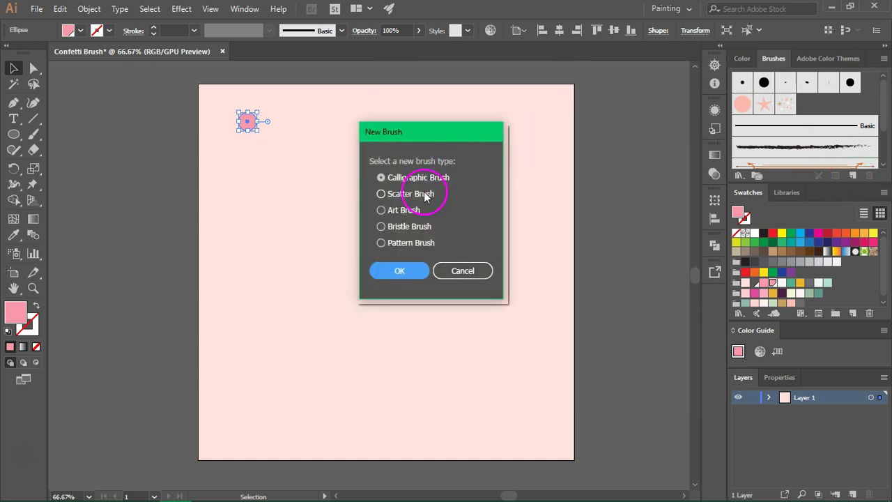
Save the circle as a default scatter brush, Scatter Brush 2, and delete the original circle.
{"action": "left_click", "coordinate": [425, 199]}
{"action": "left_click", "coordinate": [402, 273]}
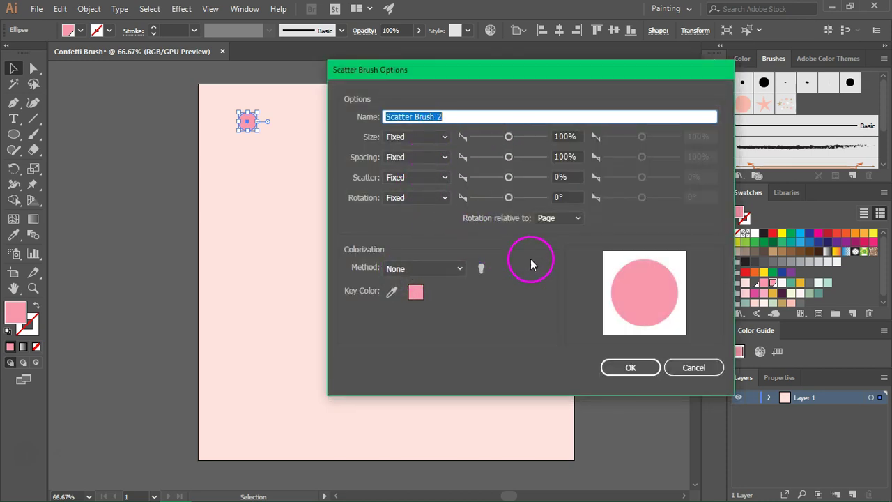
{"action": "left_click", "coordinate": [616, 375]}
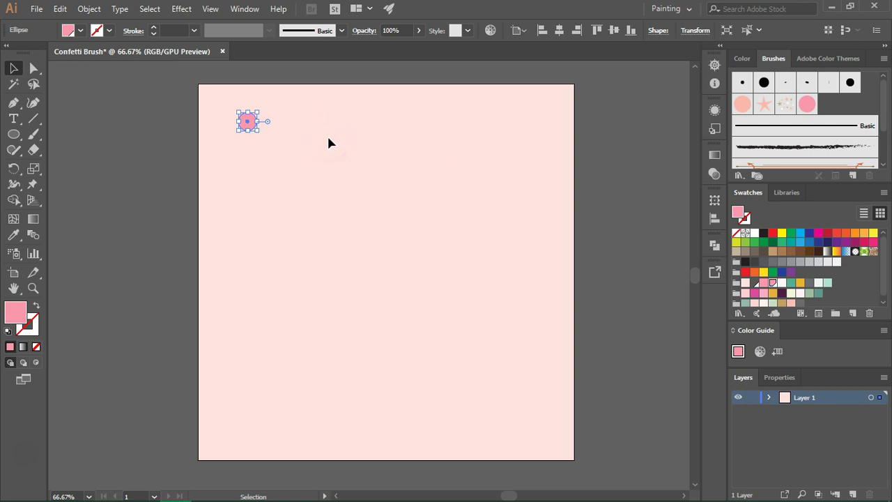
{"action": "key", "text": "Delete"}
Paint a wavy Scatter Brush 2 stroke across the upper artboard and select it.
{"action": "left_click", "coordinate": [810, 104]}
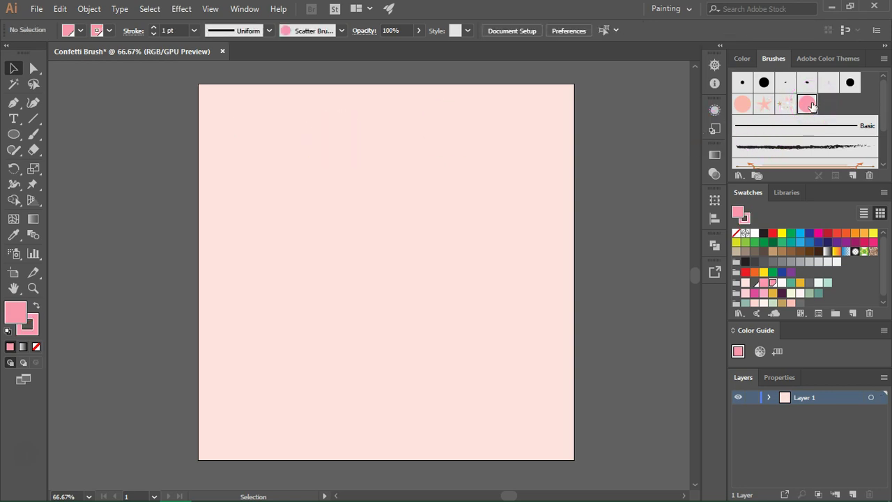
{"action": "left_click", "coordinate": [34, 134]}
{"action": "mouse_move", "coordinate": [217, 187]}
{"action": "left_mouse_down"}
{"action": "mouse_move", "coordinate": [239, 168]}
{"action": "mouse_move", "coordinate": [307, 152]}
{"action": "mouse_move", "coordinate": [443, 204]}
{"action": "mouse_move", "coordinate": [529, 174]}
{"action": "mouse_move", "coordinate": [543, 155]}
{"action": "left_mouse_up"}
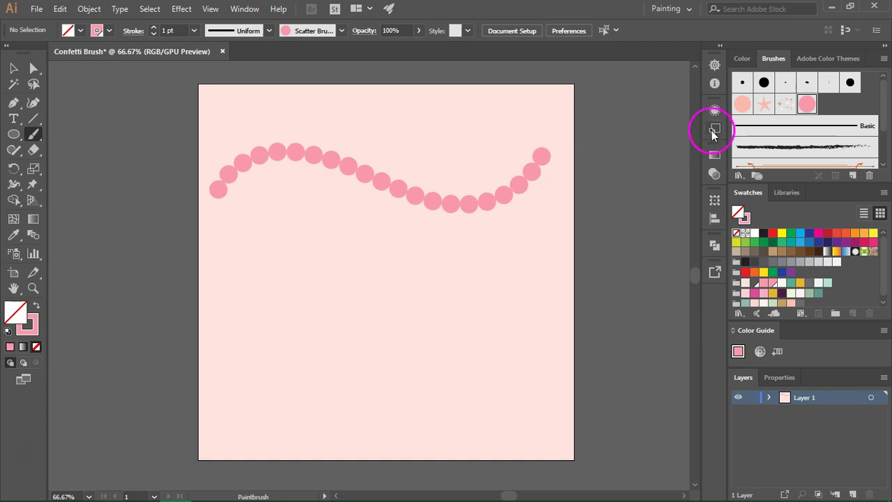
{"action": "key", "text": "v"}
{"action": "left_click", "coordinate": [337, 172]}
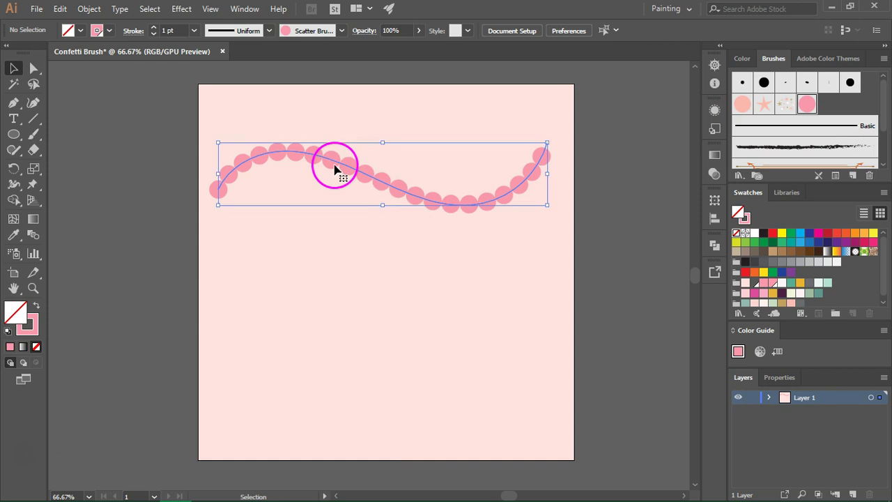
Rename the brush Confetti Brush and set its Size to Random from 20% to 100%.
{"action": "double_click", "coordinate": [806, 104]}
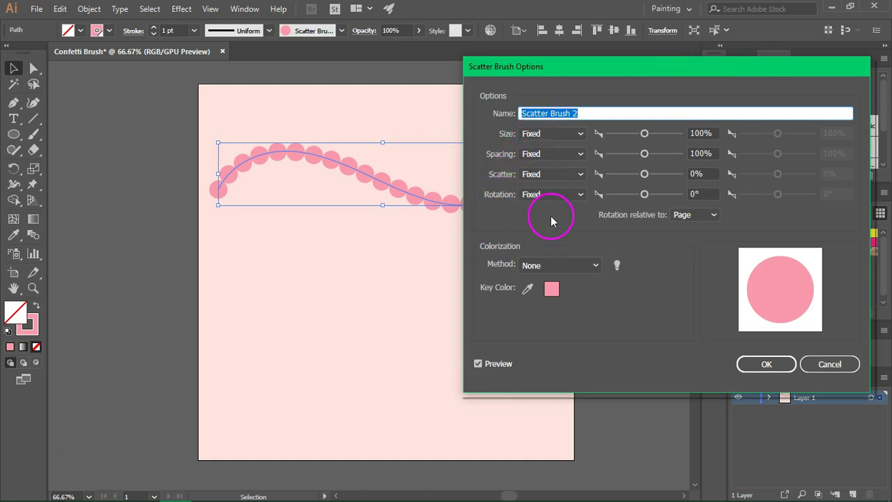
{"action": "left_click", "coordinate": [608, 121]}
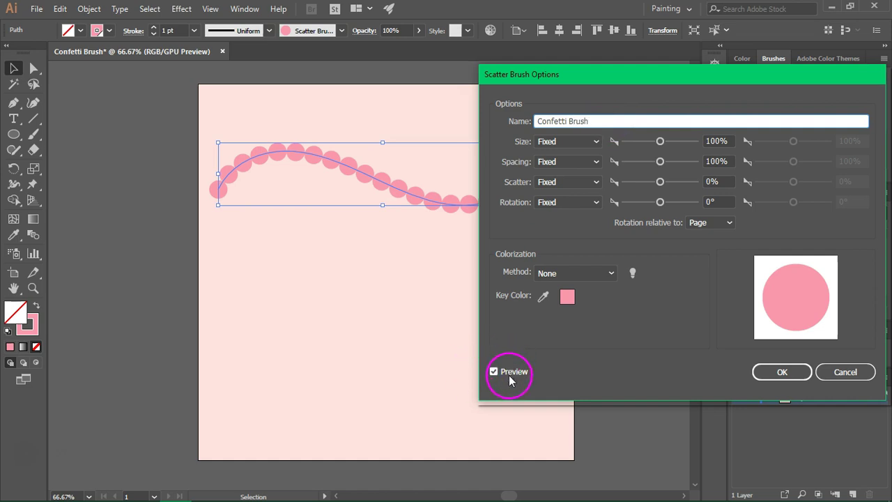
{"action": "left_click", "coordinate": [576, 140]}
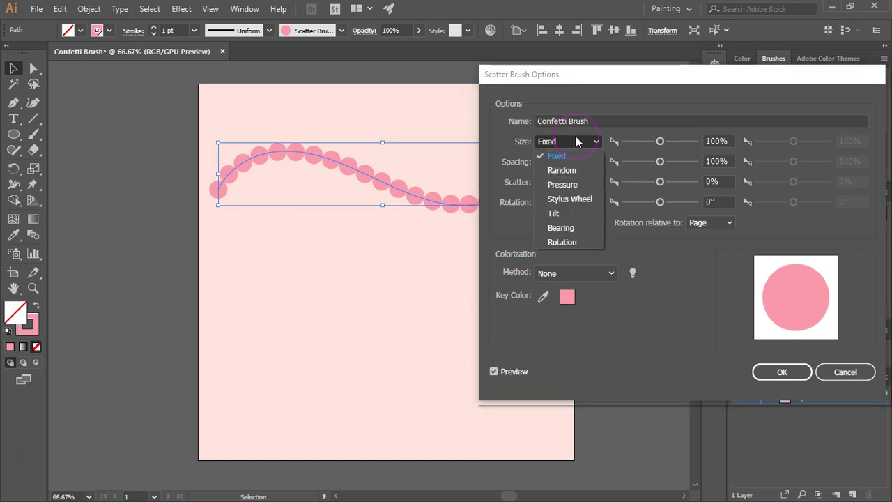
{"action": "left_click", "coordinate": [578, 170]}
{"action": "left_click", "coordinate": [637, 141]}
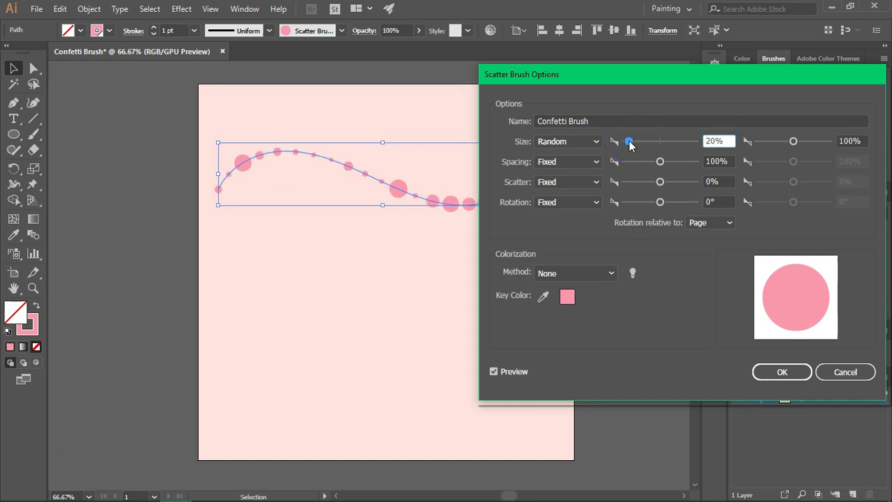
{"action": "mouse_move", "coordinate": [565, 81]}
{"action": "left_mouse_down"}
{"action": "mouse_move", "coordinate": [634, 107]}
{"action": "mouse_move", "coordinate": [675, 150]}
{"action": "left_mouse_up"}
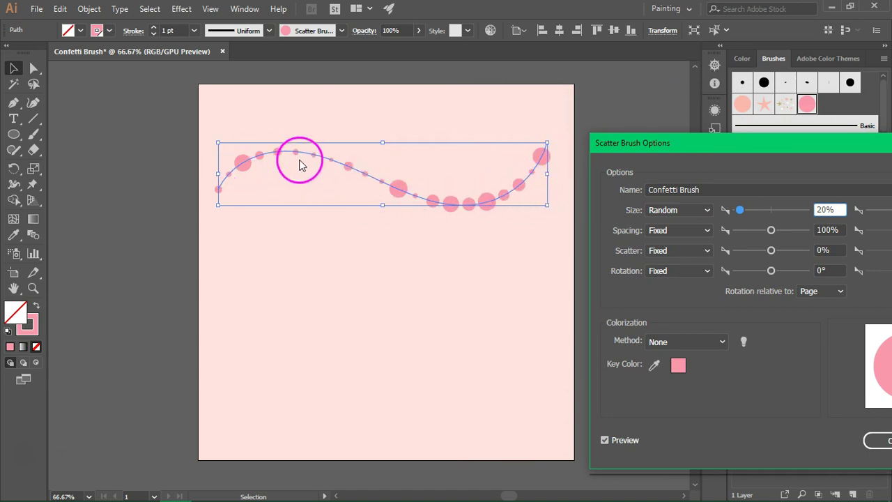
Set the Confetti Brush Spacing to Random, ranging from 53% to 120%.
{"action": "left_click_drag", "start_coordinate": [624, 143], "coordinate": [494, 97]}
{"action": "left_click", "coordinate": [545, 184]}
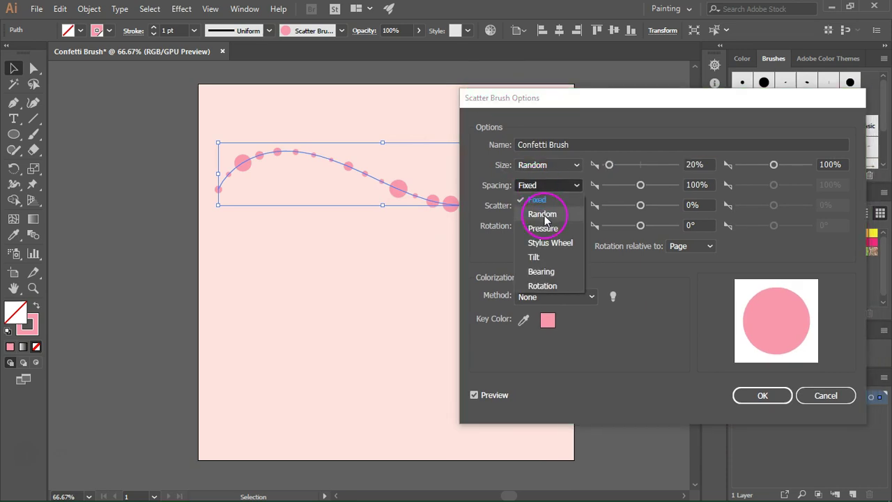
{"action": "left_click", "coordinate": [544, 215]}
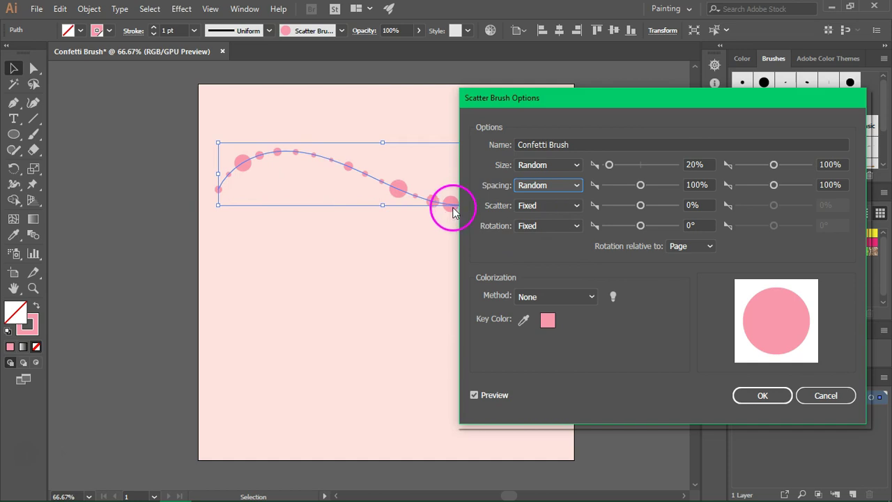
{"action": "left_click_drag", "start_coordinate": [640, 185], "coordinate": [620, 190]}
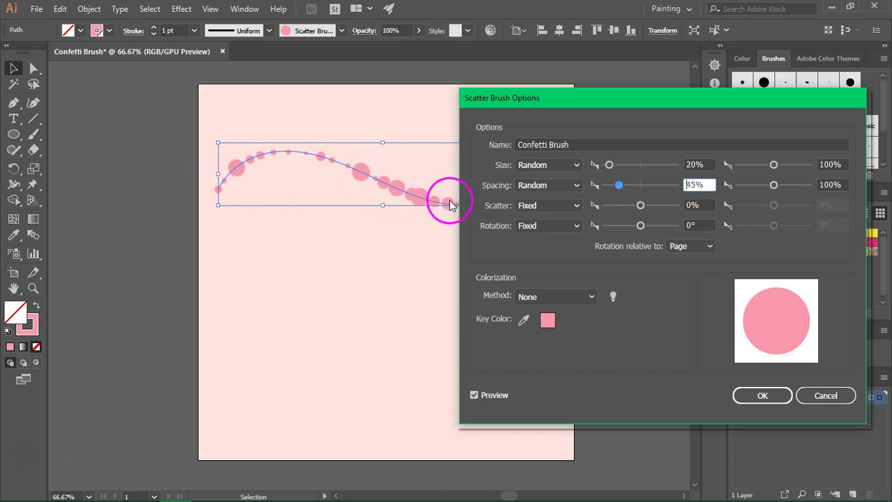
{"action": "left_click_drag", "start_coordinate": [773, 185], "coordinate": [787, 187]}
{"action": "mouse_move", "coordinate": [618, 109]}
{"action": "left_mouse_down"}
{"action": "mouse_move", "coordinate": [653, 193]}
{"action": "mouse_move", "coordinate": [742, 113]}
{"action": "mouse_move", "coordinate": [584, 92]}
{"action": "mouse_move", "coordinate": [622, 176]}
{"action": "mouse_move", "coordinate": [517, 231]}
{"action": "mouse_move", "coordinate": [607, 156]}
{"action": "mouse_move", "coordinate": [606, 105]}
{"action": "mouse_move", "coordinate": [614, 111]}
{"action": "left_mouse_up"}
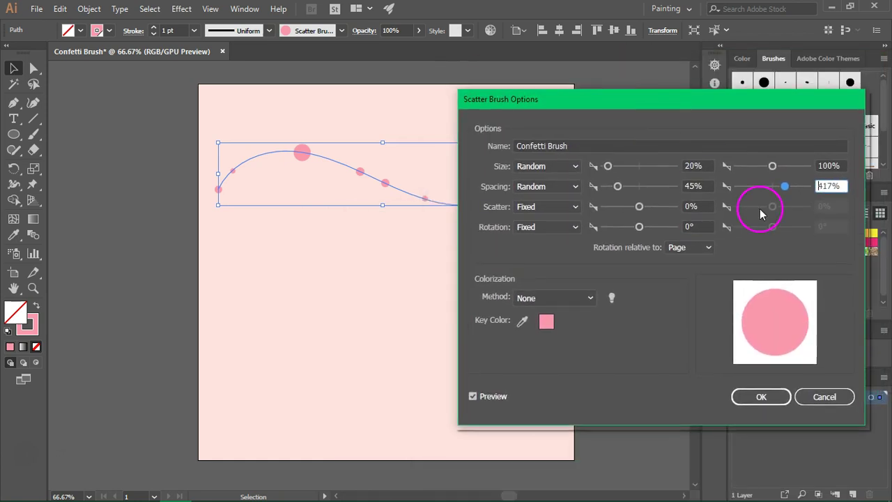
{"action": "left_click_drag", "start_coordinate": [768, 189], "coordinate": [773, 188]}
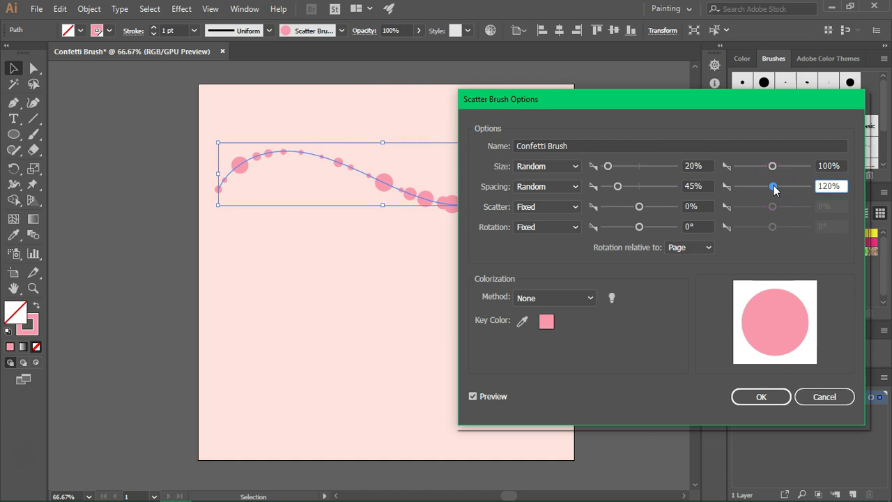
{"action": "left_click_drag", "start_coordinate": [618, 186], "coordinate": [621, 187]}
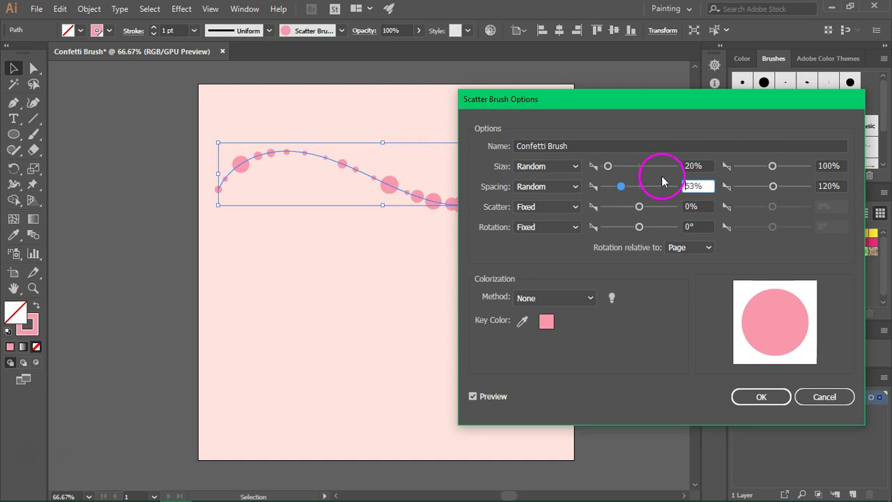
{"action": "left_click", "coordinate": [530, 207]}
Set Scatter to Random with a range of -500% to 371%.
{"action": "left_click", "coordinate": [537, 236]}
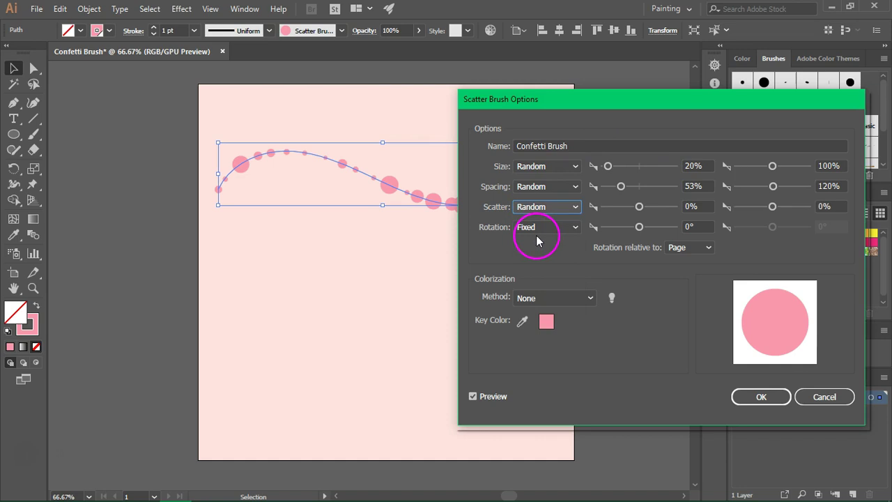
{"action": "left_click_drag", "start_coordinate": [623, 209], "coordinate": [623, 210]}
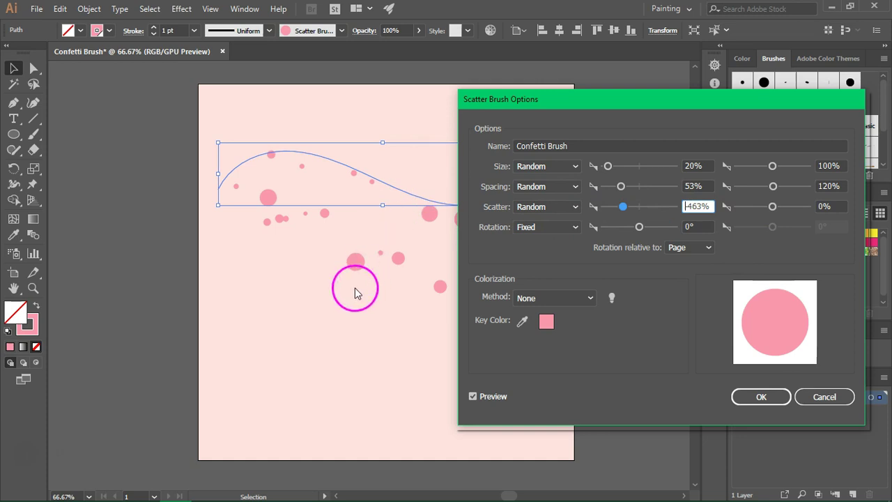
{"action": "mouse_move", "coordinate": [771, 206]}
{"action": "left_mouse_down"}
{"action": "mouse_move", "coordinate": [787, 207]}
{"action": "mouse_move", "coordinate": [780, 212]}
{"action": "left_mouse_up"}
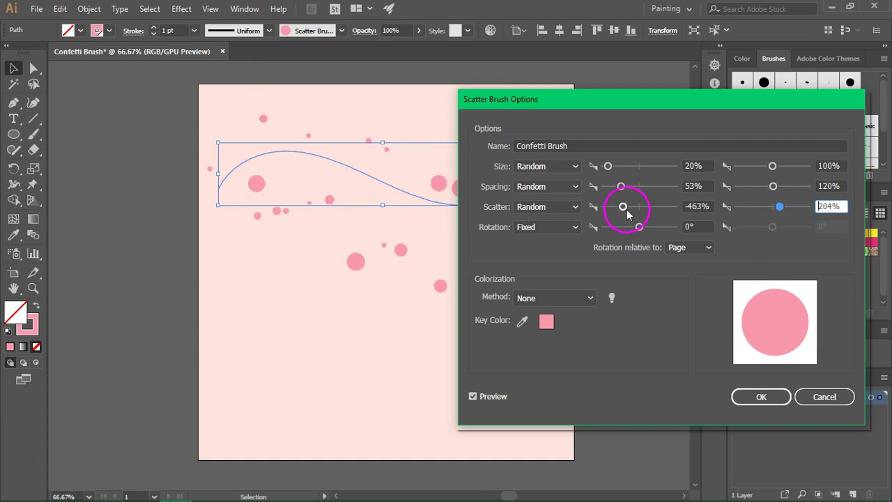
{"action": "left_click_drag", "start_coordinate": [626, 210], "coordinate": [632, 212]}
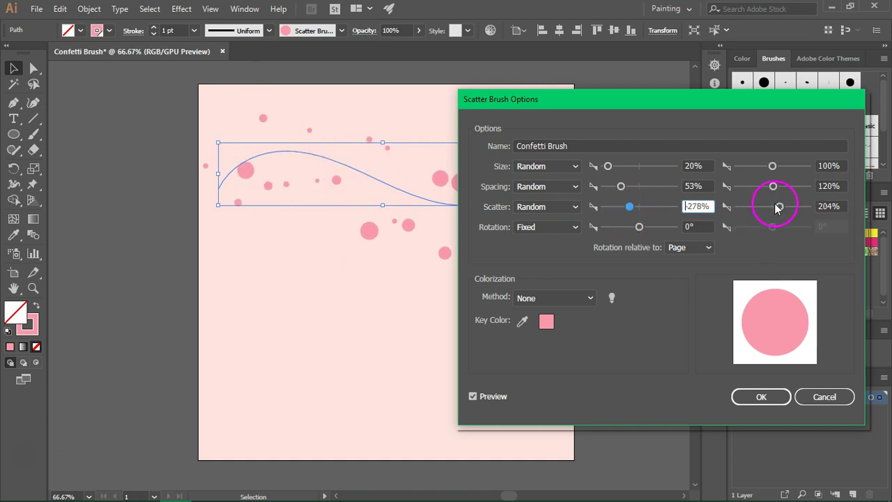
{"action": "left_click_drag", "start_coordinate": [778, 207], "coordinate": [786, 212]}
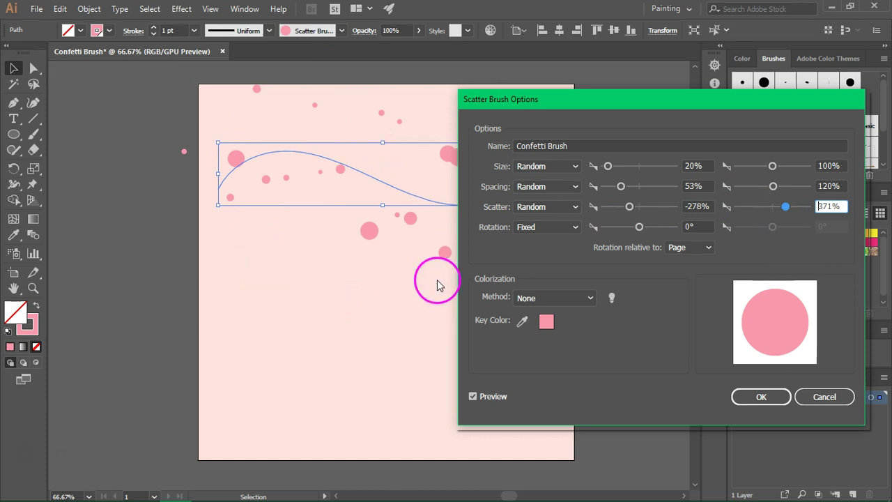
{"action": "mouse_move", "coordinate": [635, 106]}
{"action": "left_mouse_down"}
{"action": "mouse_move", "coordinate": [762, 132]}
{"action": "mouse_move", "coordinate": [598, 66]}
{"action": "left_mouse_up"}
{"action": "left_click_drag", "start_coordinate": [600, 162], "coordinate": [591, 155]}
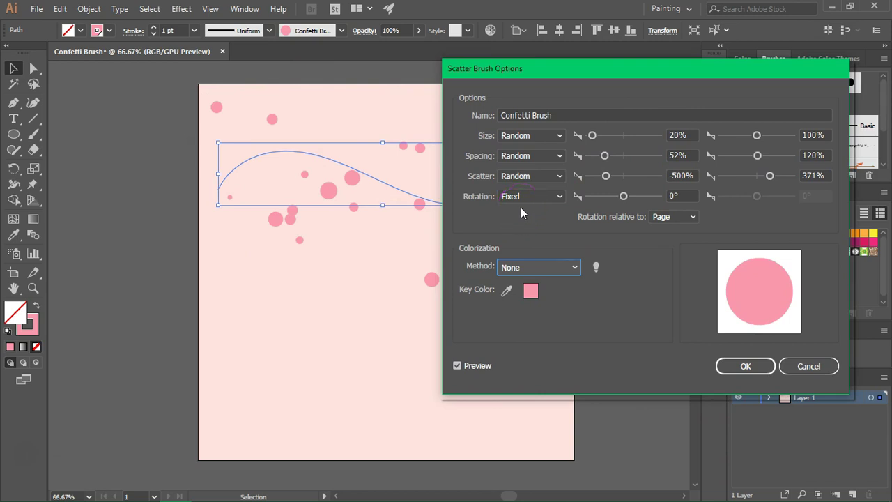
Set colorization to Hue Shift, confirm, and apply the changes to existing strokes.
{"action": "left_click", "coordinate": [570, 268]}
{"action": "left_click", "coordinate": [546, 326]}
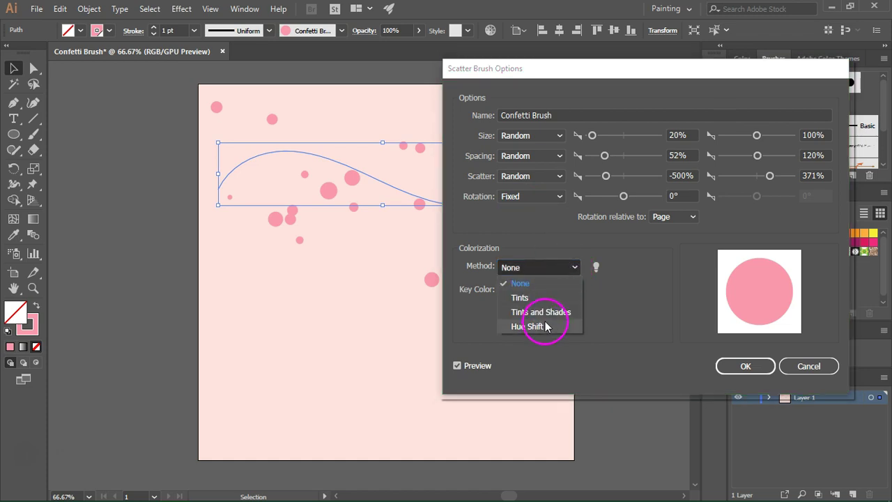
{"action": "left_click", "coordinate": [733, 367]}
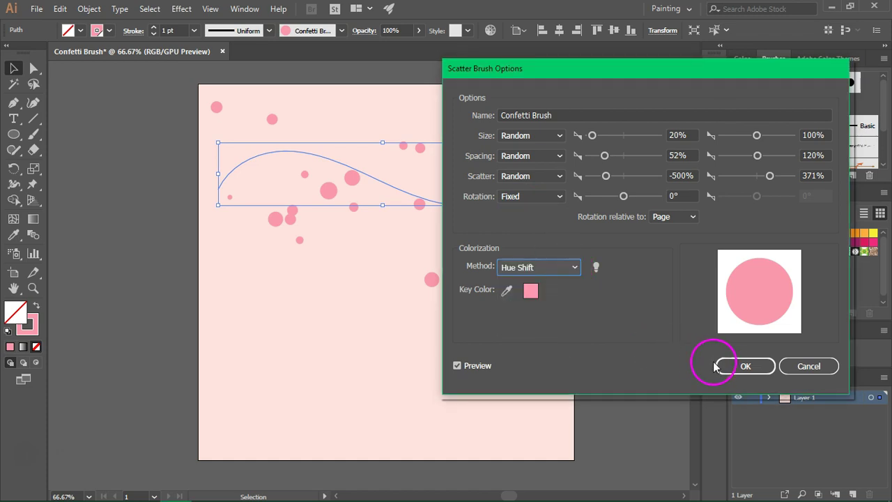
{"action": "left_click", "coordinate": [427, 277]}
{"action": "left_click", "coordinate": [457, 288]}
{"action": "left_click", "coordinate": [415, 180]}
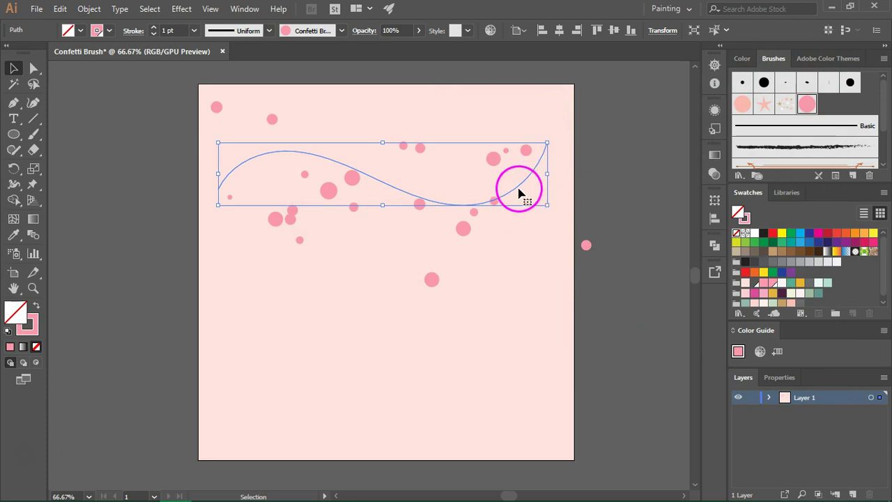
Reapply the Confetti Brush to reshuffle the dots, deselect, and switch to pink fill, no stroke.
{"action": "left_click", "coordinate": [808, 104]}
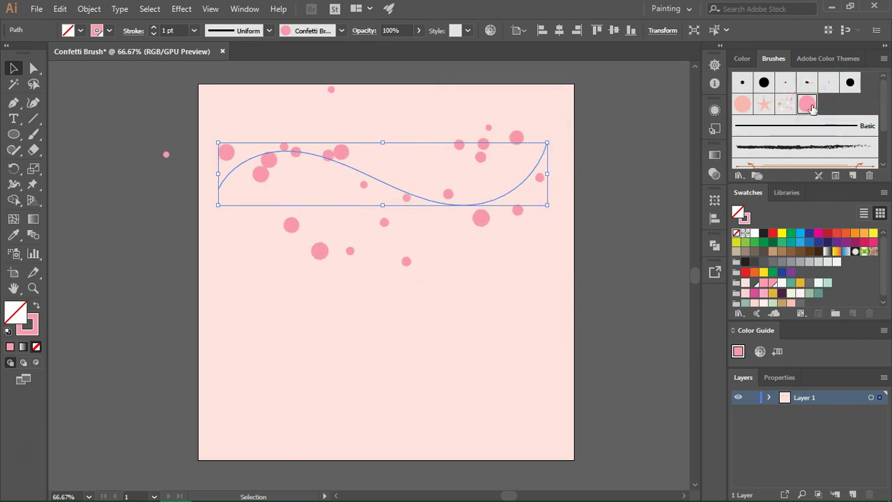
{"action": "left_click", "coordinate": [808, 104]}
{"action": "left_click", "coordinate": [808, 105]}
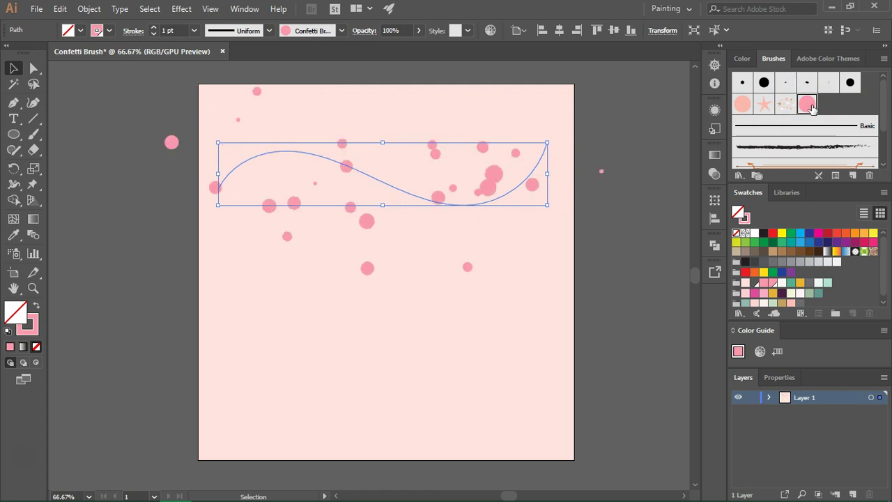
{"action": "left_click", "coordinate": [808, 104]}
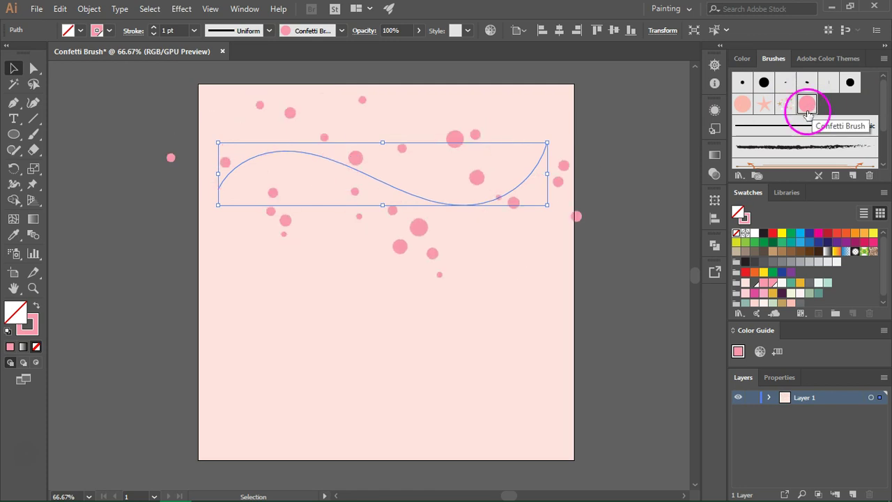
{"action": "left_click", "coordinate": [333, 319]}
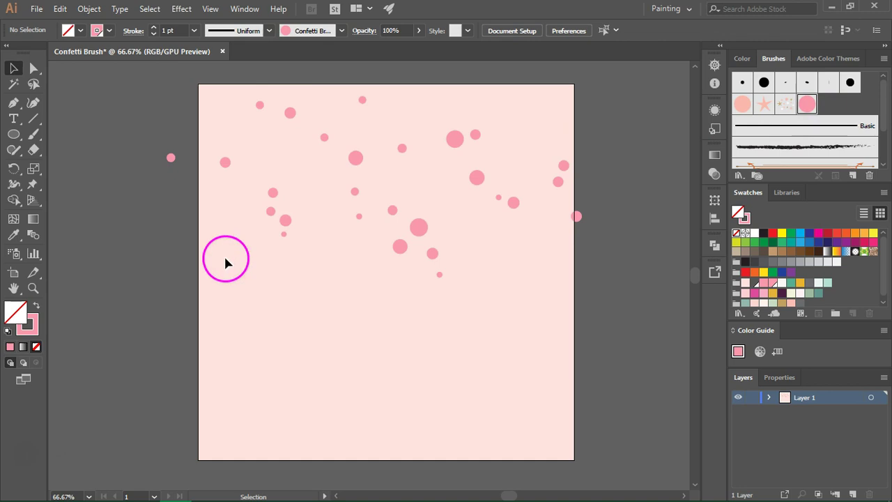
{"action": "left_click", "coordinate": [37, 307]}
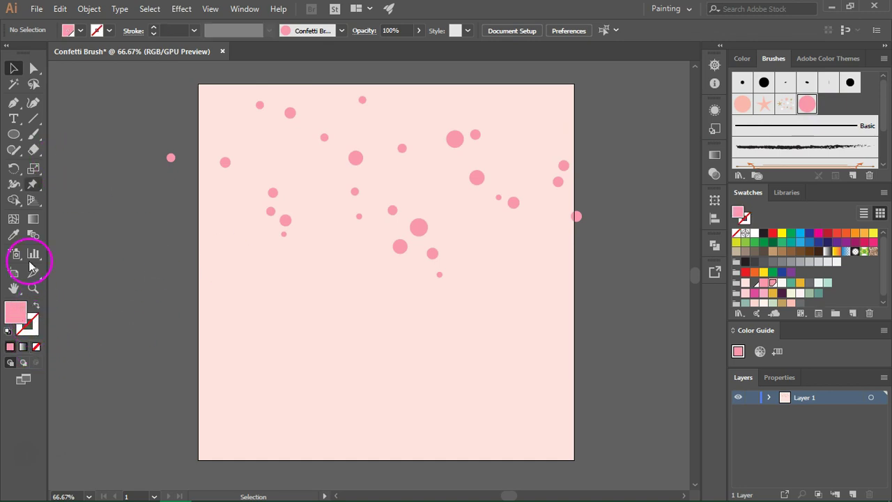
Draw a small pink star, about 0.57 by 0.59 in, on the artboard's left.
{"action": "left_click", "coordinate": [18, 136]}
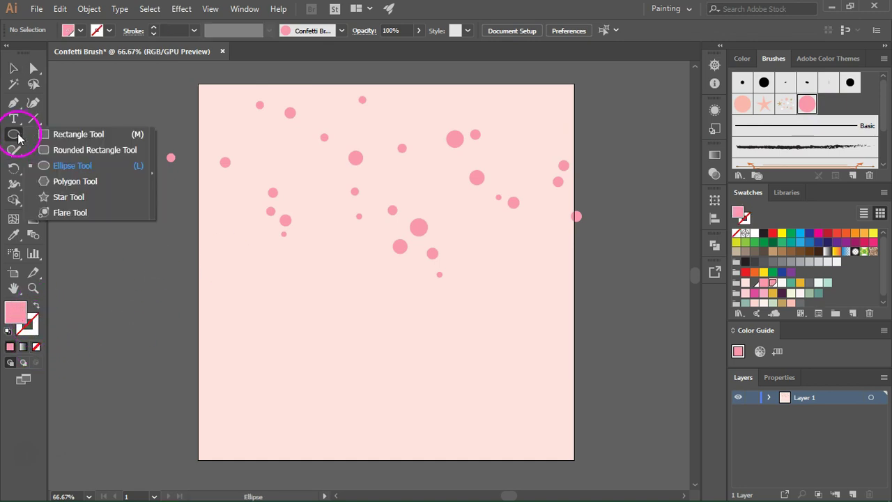
{"action": "left_click", "coordinate": [64, 197]}
{"action": "left_click_drag", "start_coordinate": [232, 292], "coordinate": [236, 296]}
Turn the pink star into a new scatter brush with default settings.
{"action": "key", "text": "v"}
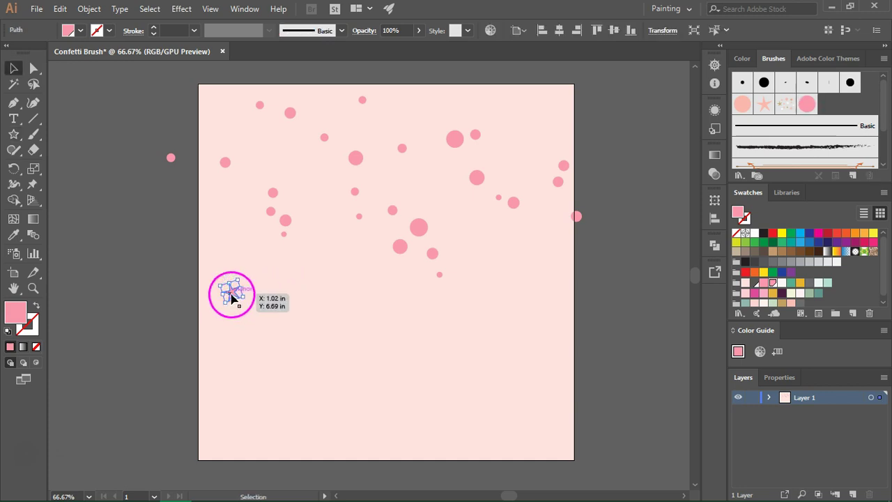
{"action": "mouse_move", "coordinate": [242, 298]}
{"action": "left_mouse_down"}
{"action": "mouse_move", "coordinate": [876, 160]}
{"action": "mouse_move", "coordinate": [852, 99]}
{"action": "left_mouse_up"}
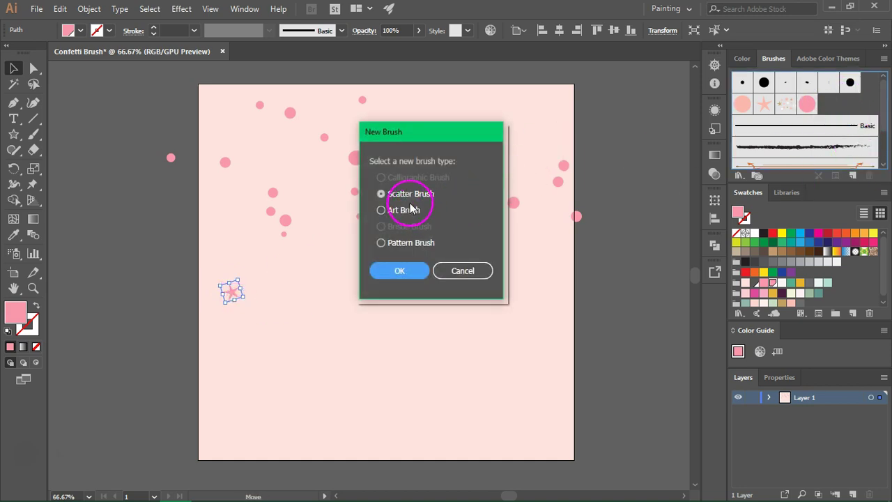
{"action": "left_click", "coordinate": [407, 275]}
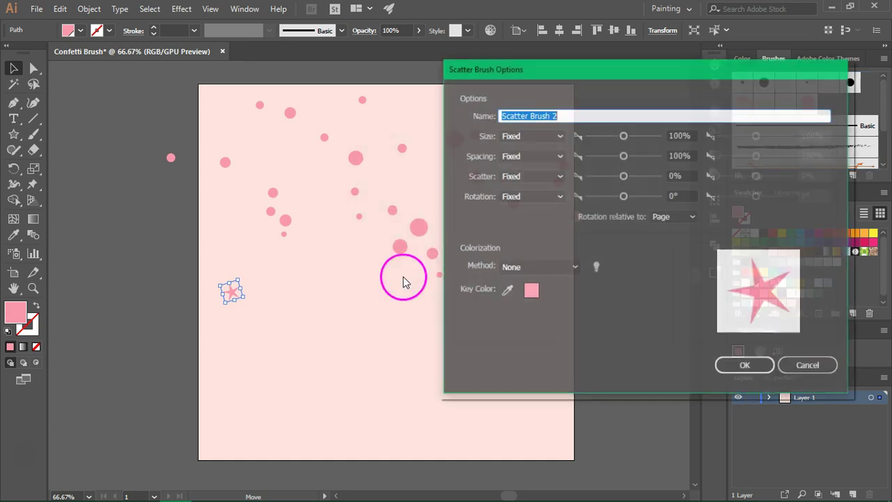
{"action": "left_click", "coordinate": [740, 368]}
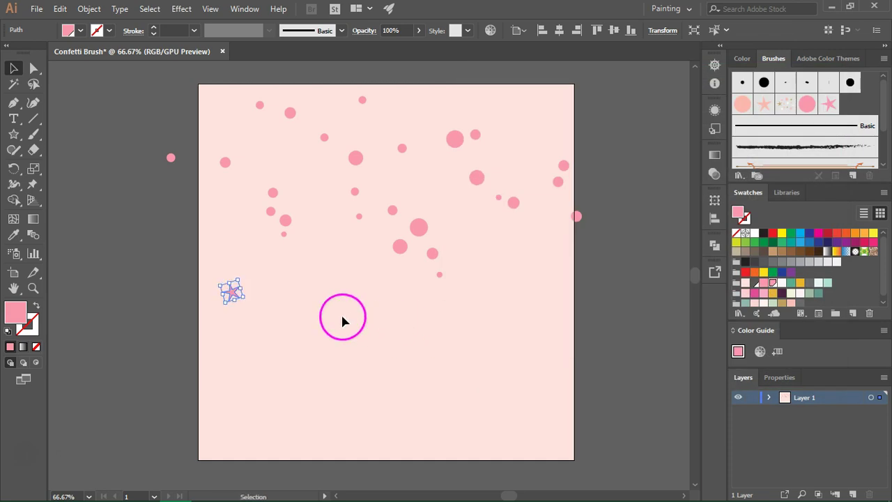
Delete the original star and paint a wavy line of stars across the lower artboard.
{"action": "key", "text": "Delete"}
{"action": "left_click", "coordinate": [828, 104]}
{"action": "key", "text": "b"}
{"action": "mouse_move", "coordinate": [220, 346]}
{"action": "left_mouse_down"}
{"action": "mouse_move", "coordinate": [308, 298]}
{"action": "mouse_move", "coordinate": [473, 357]}
{"action": "mouse_move", "coordinate": [531, 317]}
{"action": "left_mouse_up"}
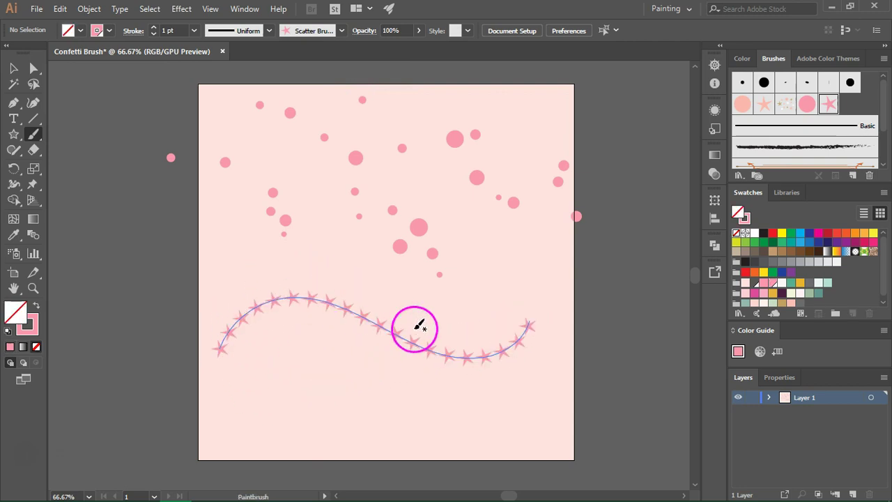
Rename the star scatter brush to Star Brush and set Size, Spacing, Scatter and Rotation to Random.
{"action": "double_click", "coordinate": [828, 104]}
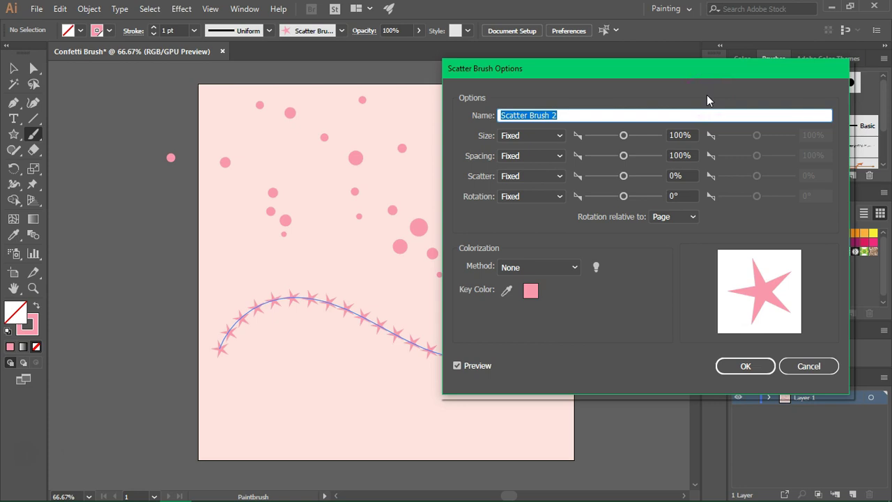
{"action": "double_click", "coordinate": [681, 117]}
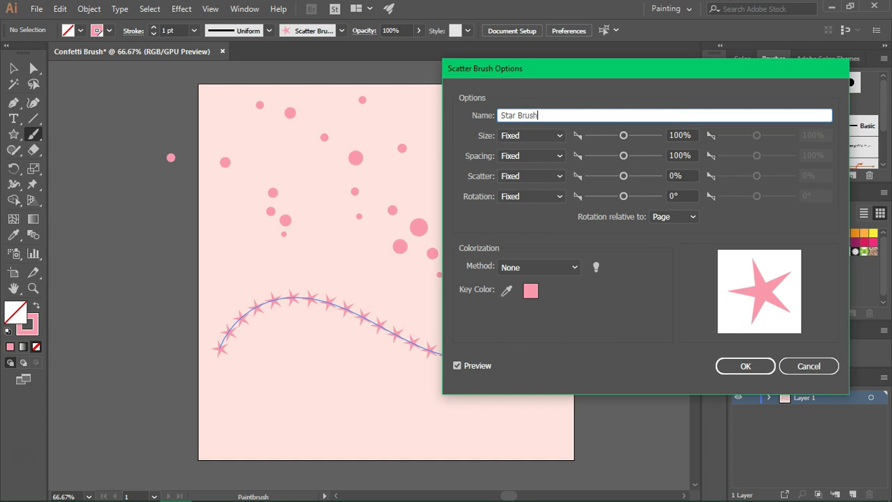
{"action": "left_click", "coordinate": [522, 135]}
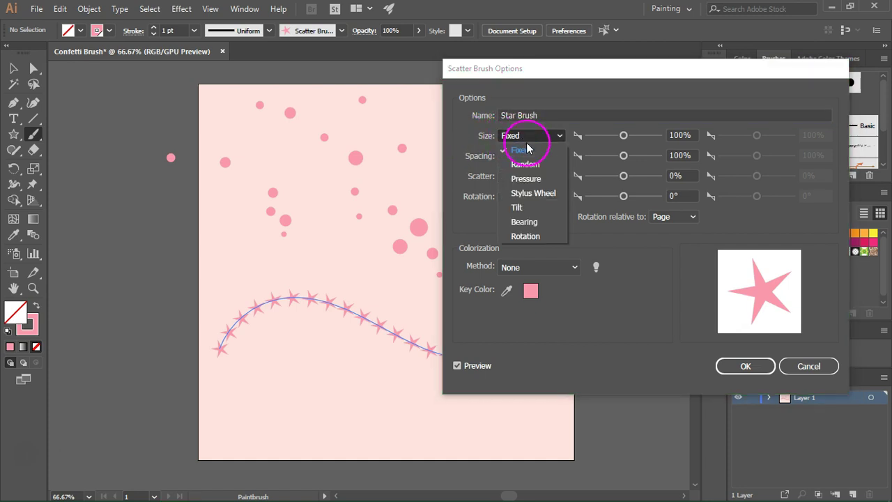
{"action": "left_click", "coordinate": [544, 165]}
{"action": "left_click", "coordinate": [543, 156]}
{"action": "left_click", "coordinate": [547, 185]}
{"action": "left_click", "coordinate": [544, 177]}
{"action": "left_click", "coordinate": [529, 204]}
{"action": "left_click", "coordinate": [541, 196]}
{"action": "left_click", "coordinate": [542, 223]}
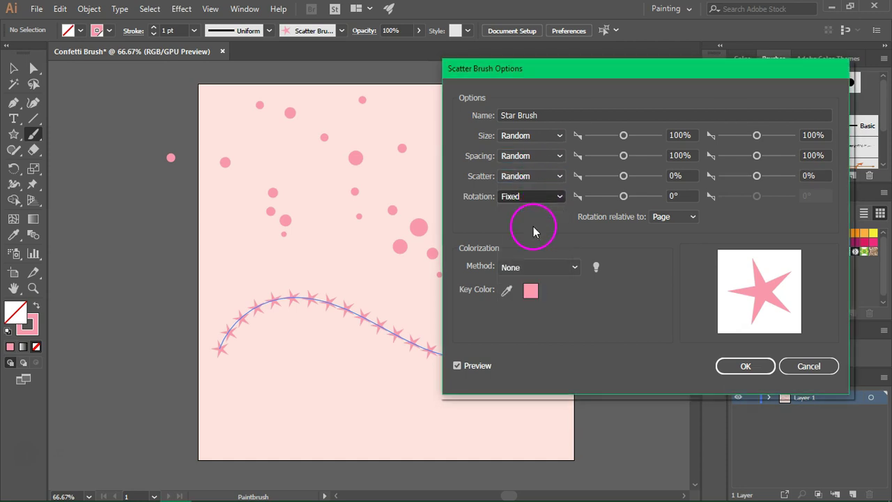
Set random ranges: size 27–100%, spacing 20–117%, scatter -186–333%, rotation -100–127°.
{"action": "left_click_drag", "start_coordinate": [622, 135], "coordinate": [596, 141]}
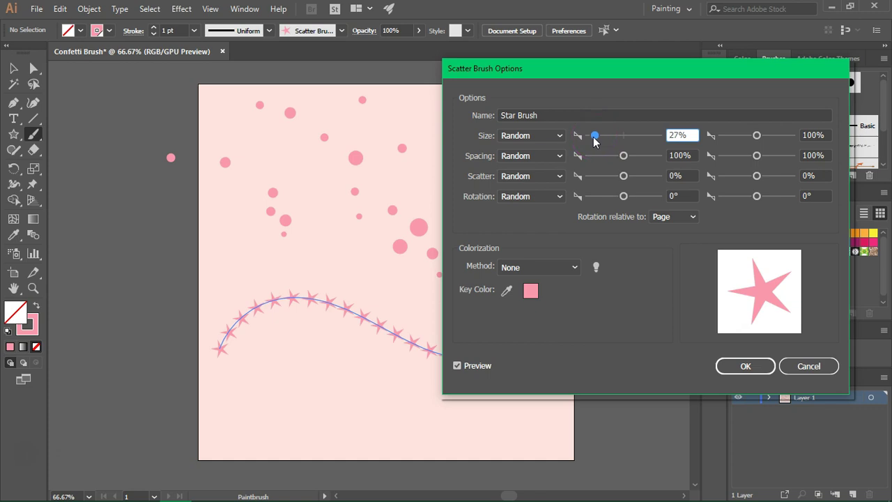
{"action": "left_click_drag", "start_coordinate": [622, 157], "coordinate": [604, 164]}
{"action": "left_click_drag", "start_coordinate": [757, 155], "coordinate": [760, 156]}
{"action": "left_click_drag", "start_coordinate": [604, 156], "coordinate": [609, 179]}
{"action": "left_click_drag", "start_coordinate": [771, 177], "coordinate": [768, 175]}
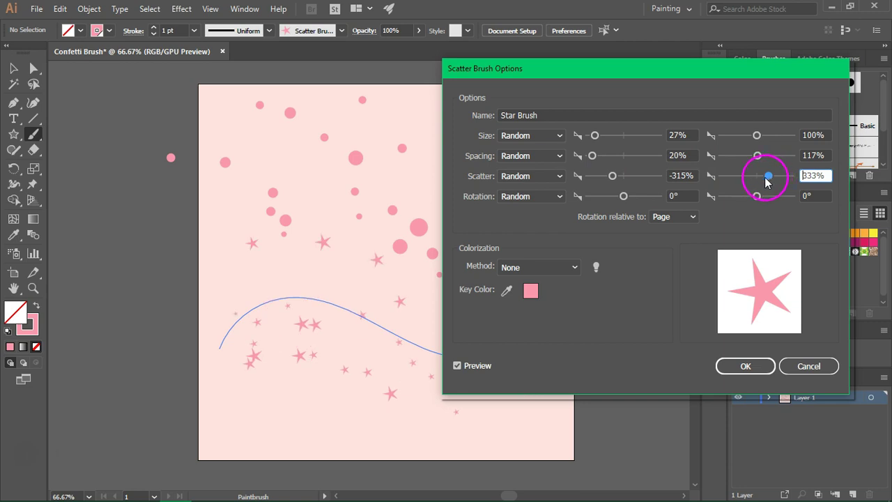
{"action": "mouse_move", "coordinate": [615, 182]}
{"action": "left_mouse_down"}
{"action": "mouse_move", "coordinate": [606, 180]}
{"action": "mouse_move", "coordinate": [622, 197]}
{"action": "left_mouse_up"}
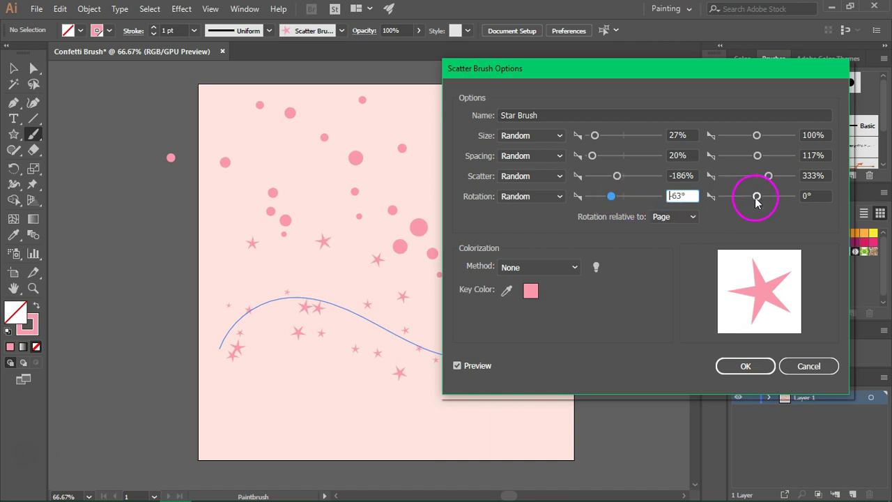
{"action": "left_click_drag", "start_coordinate": [755, 196], "coordinate": [759, 198]}
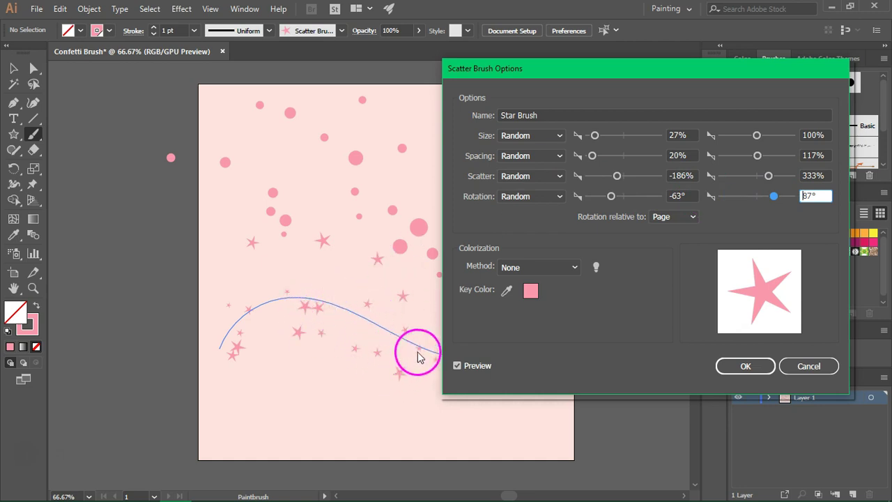
{"action": "left_click_drag", "start_coordinate": [611, 196], "coordinate": [602, 196]}
{"action": "left_click_drag", "start_coordinate": [774, 196], "coordinate": [781, 196]}
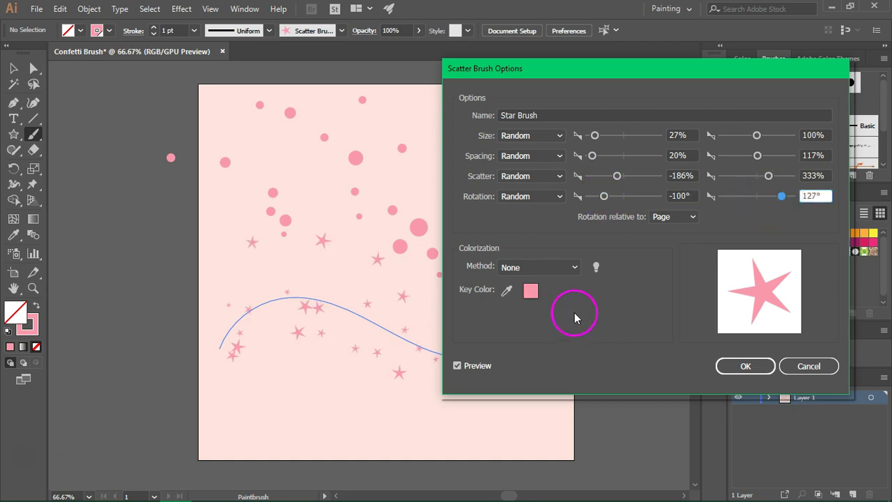
Set the Star Brush colorization to Hue Shift and confirm the options.
{"action": "left_click", "coordinate": [556, 270]}
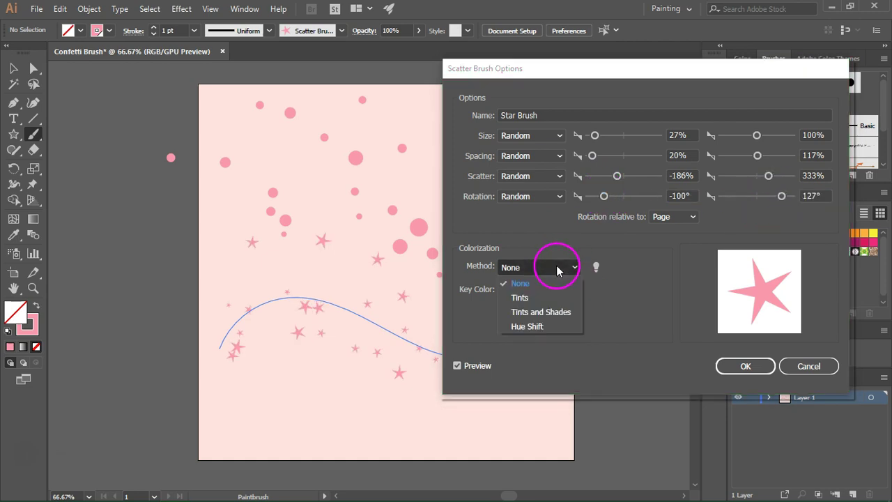
{"action": "left_click", "coordinate": [534, 326]}
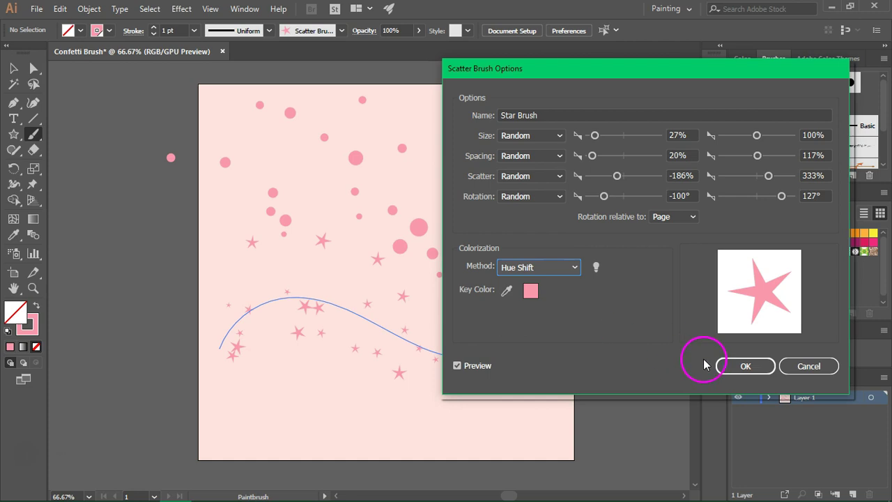
{"action": "left_click", "coordinate": [725, 375]}
Apply the new settings to existing strokes and reshuffle the wavy path's stars with Star Brush.
{"action": "left_click", "coordinate": [449, 275]}
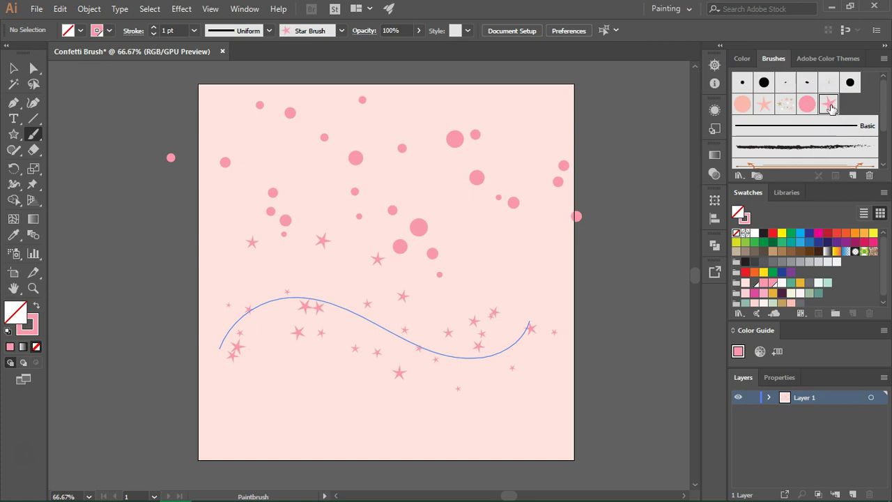
{"action": "key", "text": "v"}
{"action": "left_click", "coordinate": [463, 358]}
{"action": "left_click", "coordinate": [827, 102]}
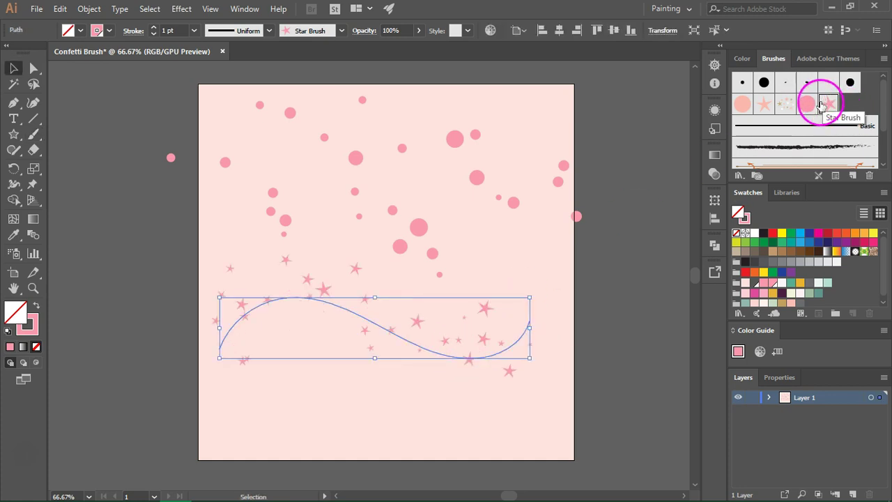
{"action": "left_click", "coordinate": [827, 105]}
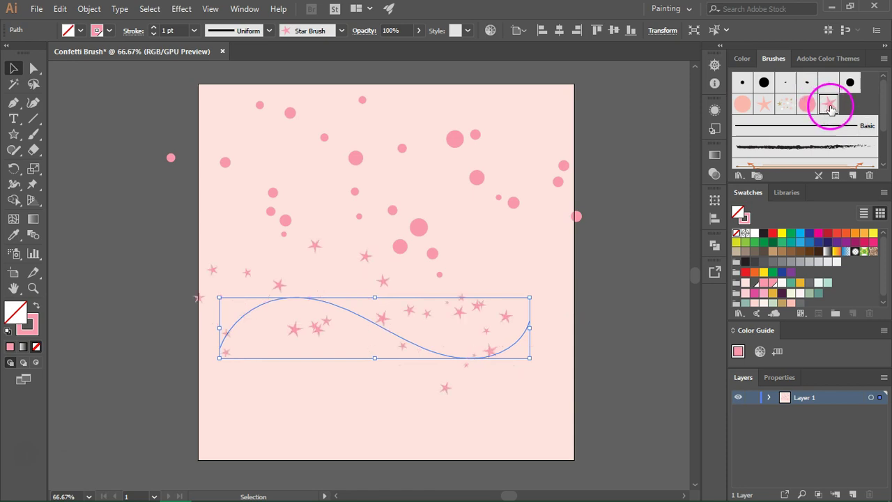
Move the wavy star path slightly down-right and reshuffle its stars again.
{"action": "left_click_drag", "start_coordinate": [506, 351], "coordinate": [524, 381]}
{"action": "left_click", "coordinate": [832, 103]}
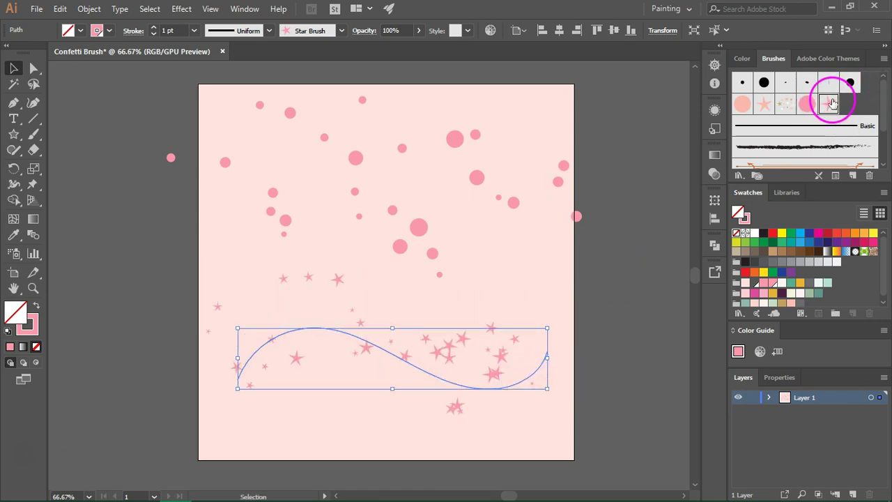
{"action": "left_click", "coordinate": [831, 105]}
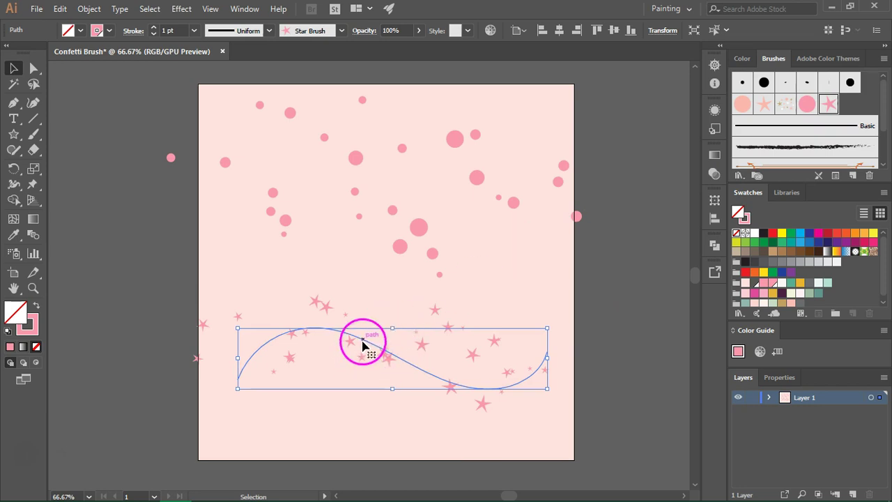
Colour the star path and confetti-dot path magenta de4a9a, then select both paths.
{"action": "left_click", "coordinate": [28, 328]}
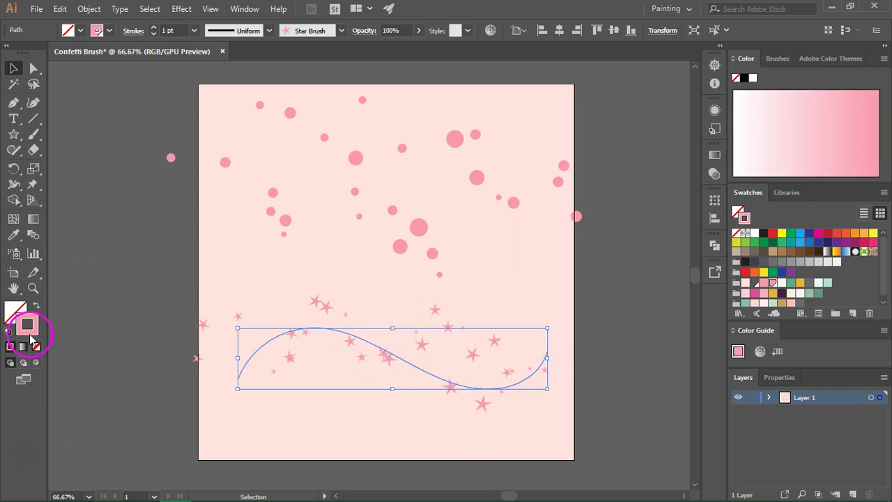
{"action": "left_click", "coordinate": [756, 294]}
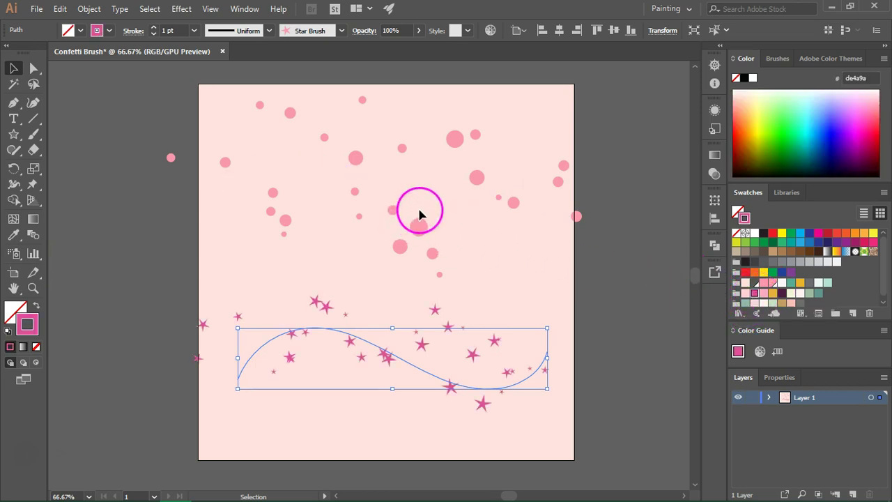
{"action": "left_click", "coordinate": [433, 201]}
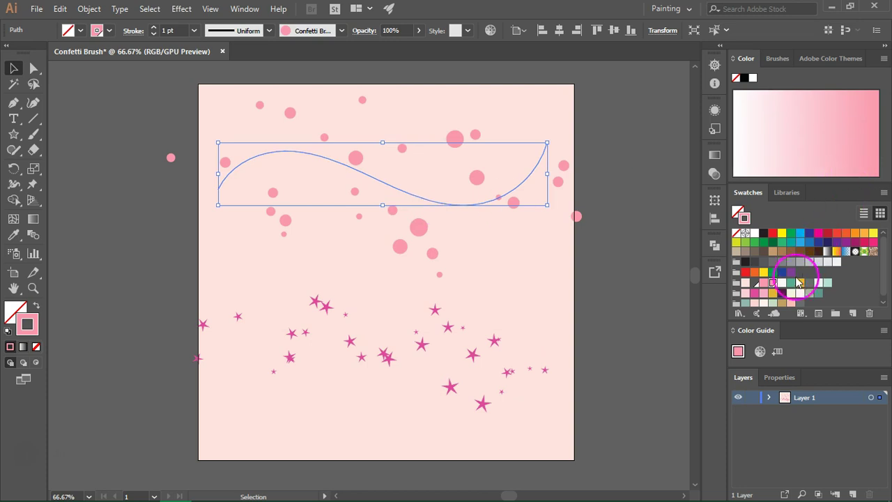
{"action": "left_click", "coordinate": [745, 293]}
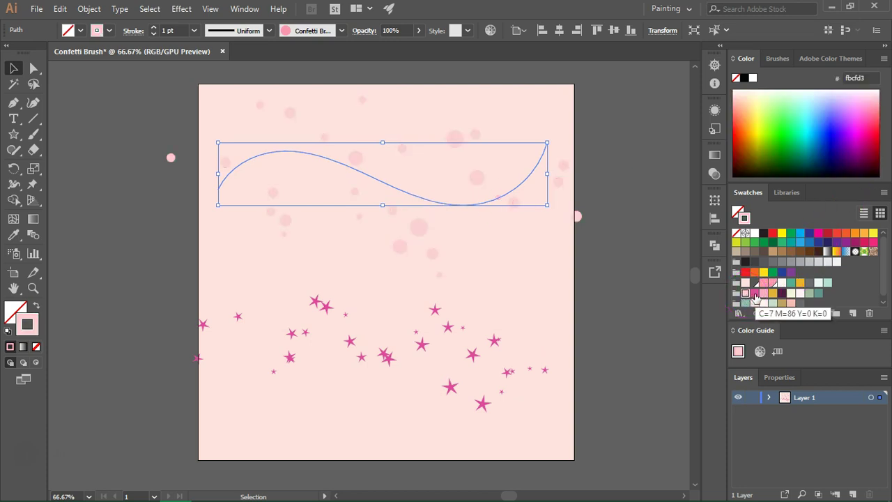
{"action": "left_click", "coordinate": [754, 293]}
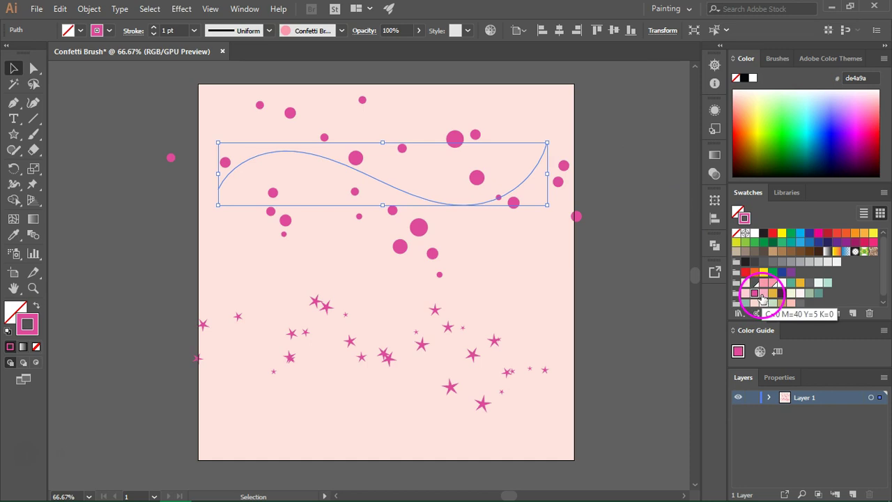
{"action": "left_click", "coordinate": [427, 375], "text": "shift"}
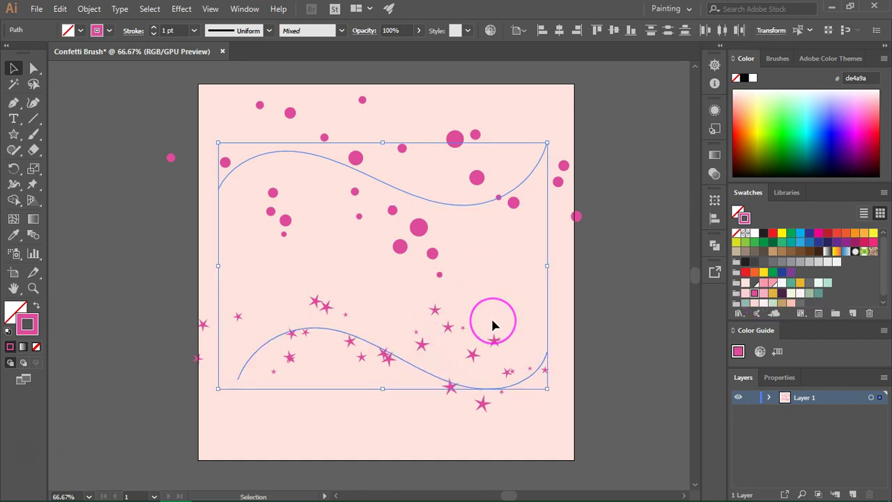
Delete both brush paths and draw several pink-filled stars near the artboard's top-left.
{"action": "key", "text": "Delete"}
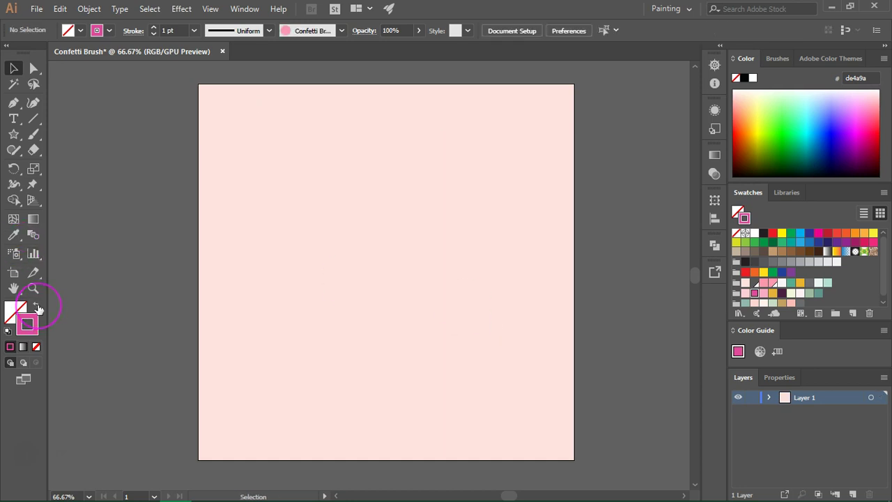
{"action": "left_click", "coordinate": [36, 309]}
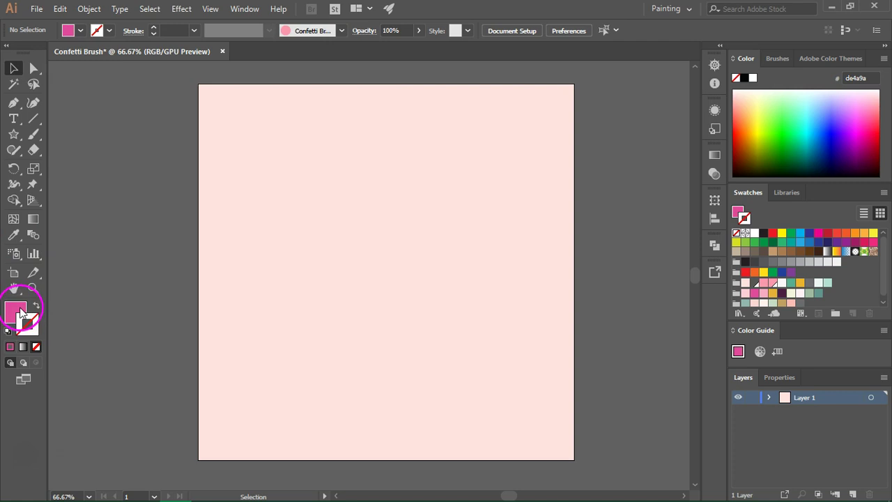
{"action": "left_click", "coordinate": [13, 134]}
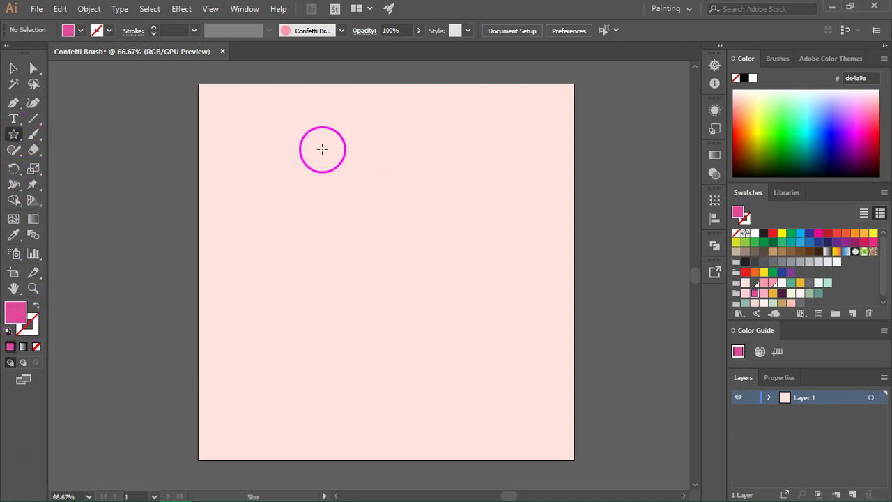
{"action": "mouse_move", "coordinate": [246, 120]}
{"action": "left_mouse_down"}
{"action": "mouse_move", "coordinate": [311, 123]}
{"action": "mouse_move", "coordinate": [304, 124]}
{"action": "left_mouse_up"}
{"action": "left_click_drag", "start_coordinate": [274, 161], "coordinate": [279, 164]}
{"action": "left_click_drag", "start_coordinate": [328, 141], "coordinate": [328, 147]}
{"action": "left_click_drag", "start_coordinate": [308, 172], "coordinate": [317, 182]}
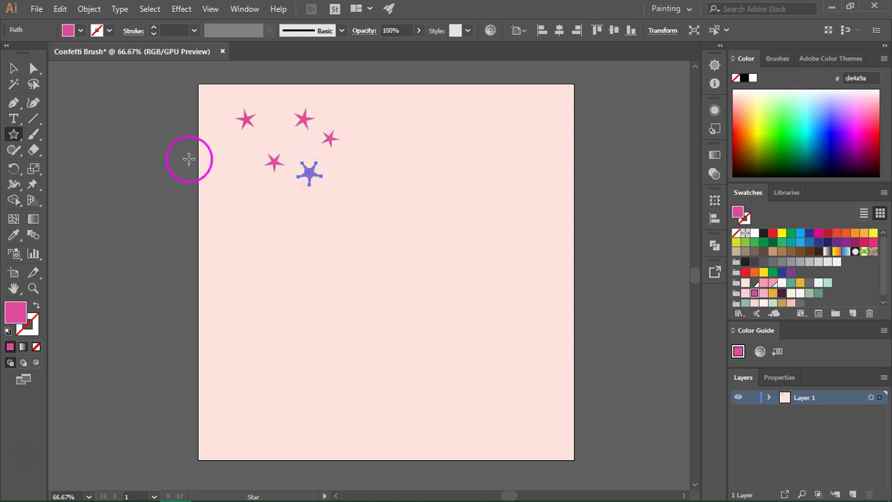
Draw six small pink circles scattered among the stars.
{"action": "key", "text": "l"}
{"action": "left_click_drag", "start_coordinate": [228, 147], "coordinate": [243, 165]}
{"action": "left_click_drag", "start_coordinate": [273, 129], "coordinate": [279, 140]}
{"action": "left_click_drag", "start_coordinate": [260, 182], "coordinate": [269, 193]}
{"action": "left_click_drag", "start_coordinate": [337, 164], "coordinate": [346, 172]}
{"action": "left_click_drag", "start_coordinate": [269, 100], "coordinate": [283, 114]}
{"action": "left_click_drag", "start_coordinate": [331, 108], "coordinate": [338, 115]}
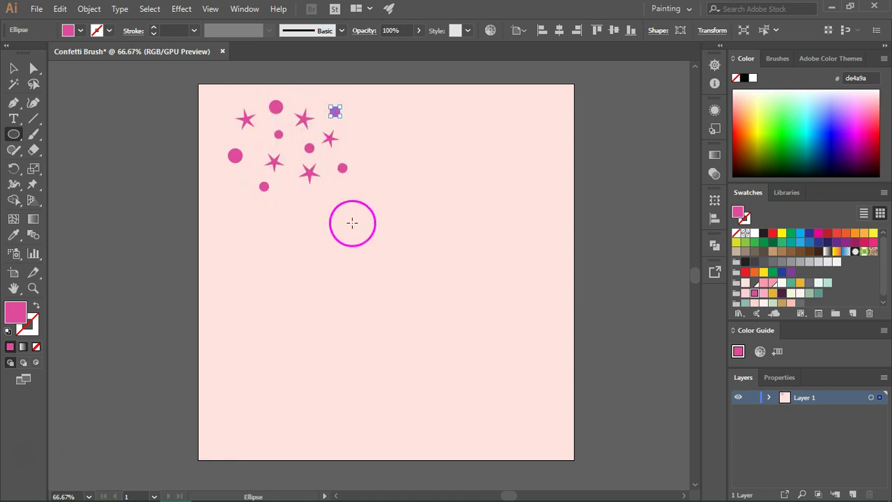
Rearrange the stars and circles into a compact confetti cluster.
{"action": "key", "text": "v"}
{"action": "left_click_drag", "start_coordinate": [236, 155], "coordinate": [221, 160]}
{"action": "left_click_drag", "start_coordinate": [251, 126], "coordinate": [241, 129]}
{"action": "left_click_drag", "start_coordinate": [264, 187], "coordinate": [313, 186]}
{"action": "left_click_drag", "start_coordinate": [334, 115], "coordinate": [360, 117]}
{"action": "left_click_drag", "start_coordinate": [330, 138], "coordinate": [341, 138]}
{"action": "left_click_drag", "start_coordinate": [342, 167], "coordinate": [347, 177]}
{"action": "left_click_drag", "start_coordinate": [310, 148], "coordinate": [314, 163]}
{"action": "left_click_drag", "start_coordinate": [303, 118], "coordinate": [324, 109]}
{"action": "left_click_drag", "start_coordinate": [279, 134], "coordinate": [290, 137]}
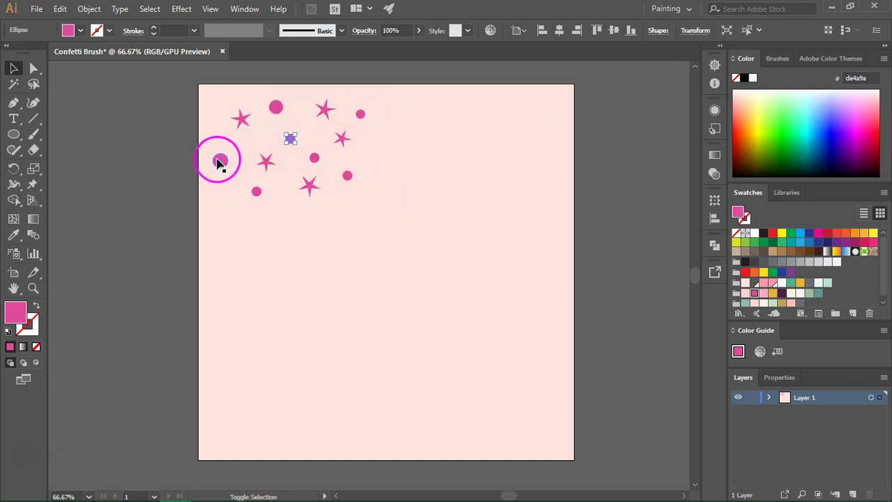
Recolour a selected circle, star and other shapes light pink.
{"action": "left_click", "coordinate": [219, 159], "text": "shift"}
{"action": "left_click", "coordinate": [307, 184], "text": "shift"}
{"action": "left_click", "coordinate": [360, 115], "text": "shift"}
{"action": "left_click", "coordinate": [748, 218]}
{"action": "left_click", "coordinate": [772, 294]}
Fill another star and circles in the cluster with white.
{"action": "left_click", "coordinate": [258, 193]}
{"action": "left_click", "coordinate": [318, 160], "text": "shift"}
{"action": "left_click", "coordinate": [350, 175], "text": "shift"}
{"action": "left_click", "coordinate": [472, 183]}
{"action": "left_click", "coordinate": [267, 161]}
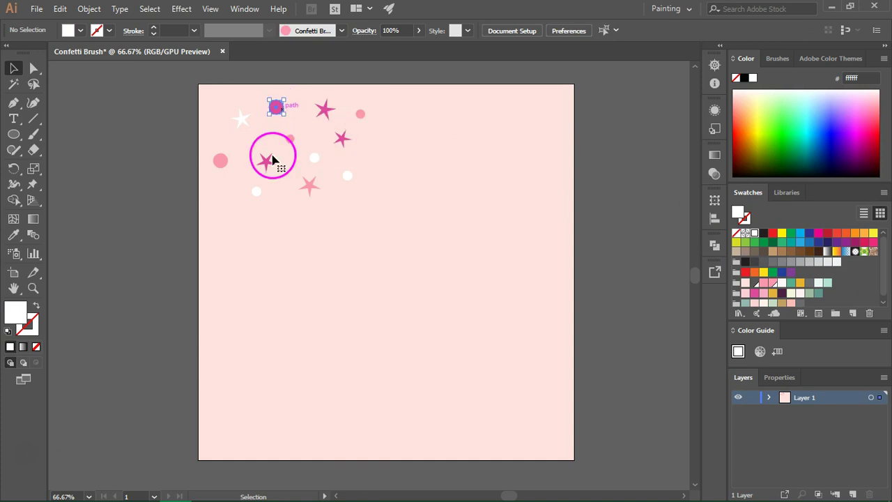
{"action": "left_click", "coordinate": [212, 98]}
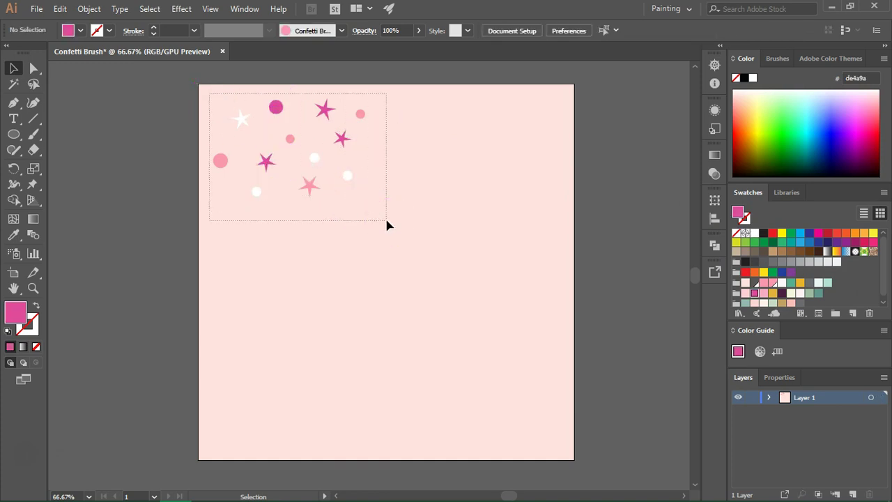
Select the whole cluster and set its opacity to 90% in the Transparency panel.
{"action": "left_click_drag", "start_coordinate": [388, 225], "coordinate": [387, 224]}
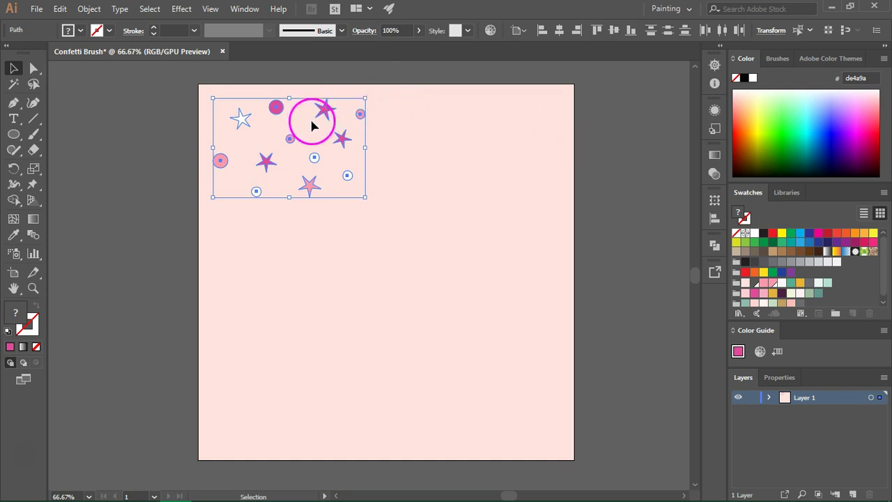
{"action": "left_click", "coordinate": [244, 9]}
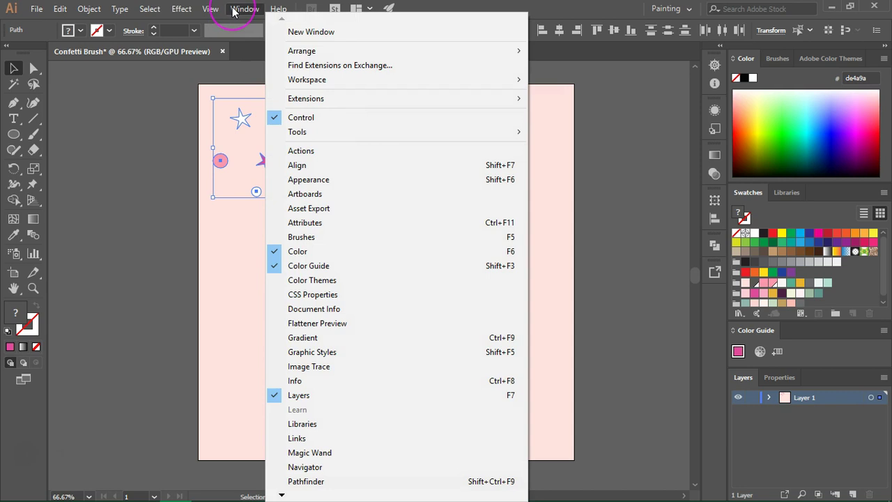
{"action": "mouse_move", "coordinate": [280, 493]}
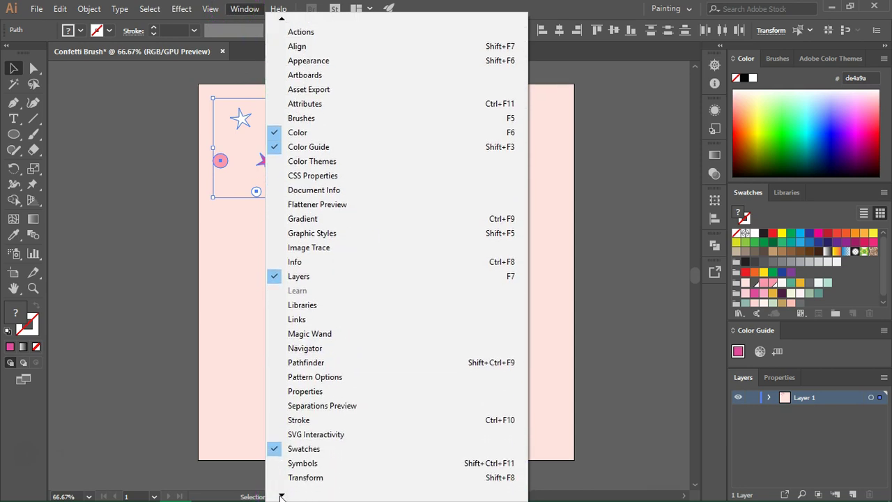
{"action": "left_click", "coordinate": [318, 450]}
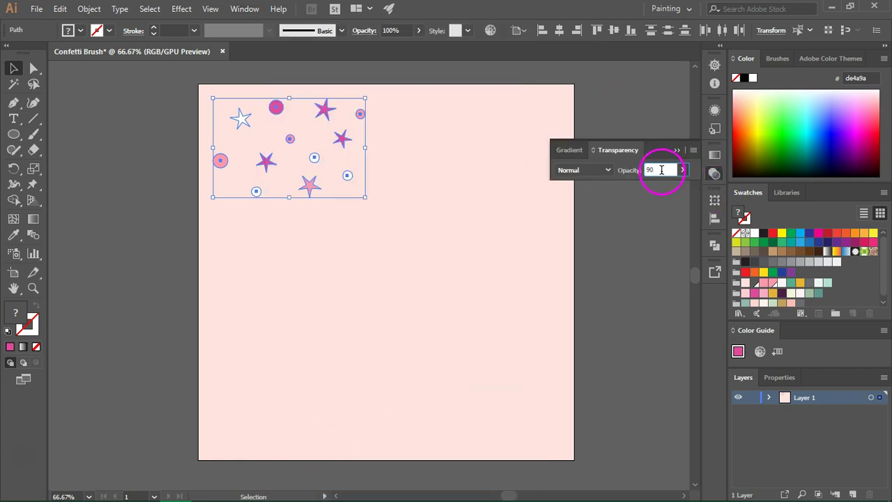
{"action": "left_click", "coordinate": [714, 174]}
{"action": "left_click", "coordinate": [774, 58]}
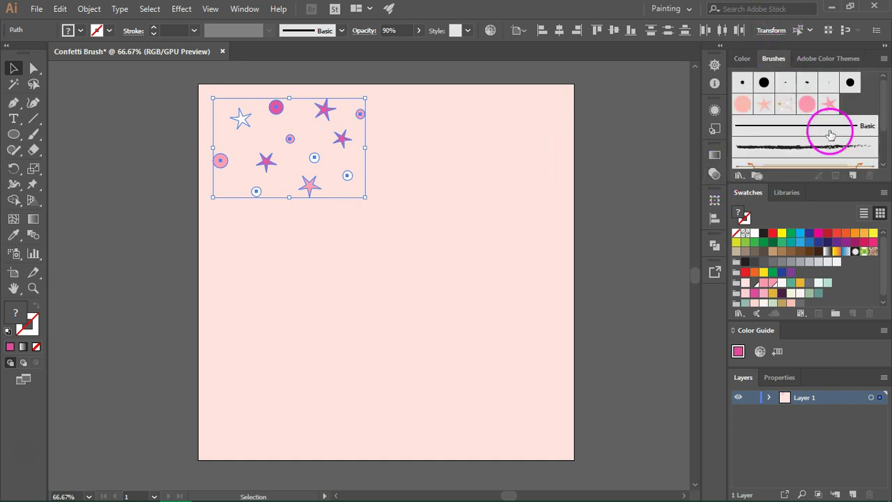
Create a new scatter brush from the confetti cluster.
{"action": "left_click", "coordinate": [852, 177]}
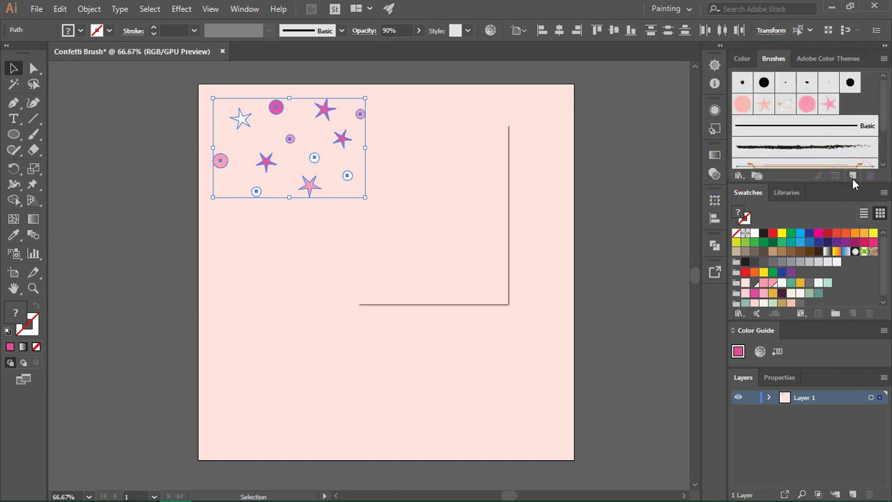
{"action": "left_click", "coordinate": [390, 195]}
{"action": "left_click", "coordinate": [404, 270]}
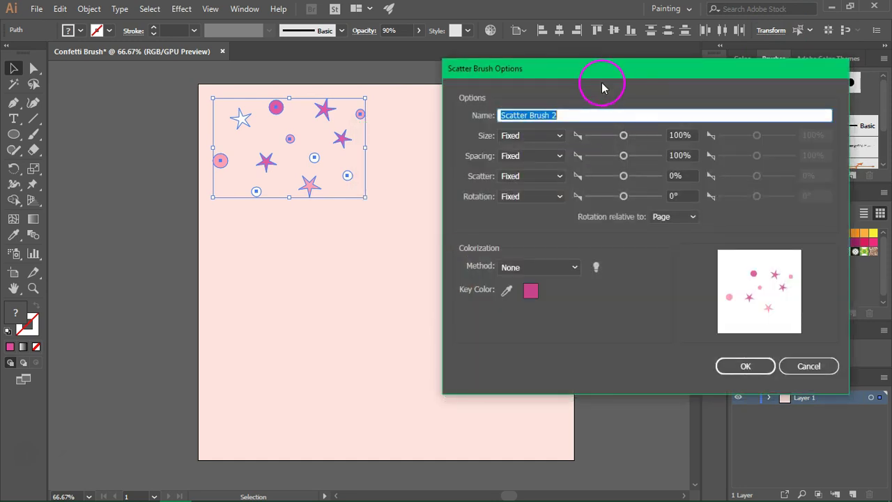
{"action": "left_click_drag", "start_coordinate": [578, 72], "coordinate": [571, 110]}
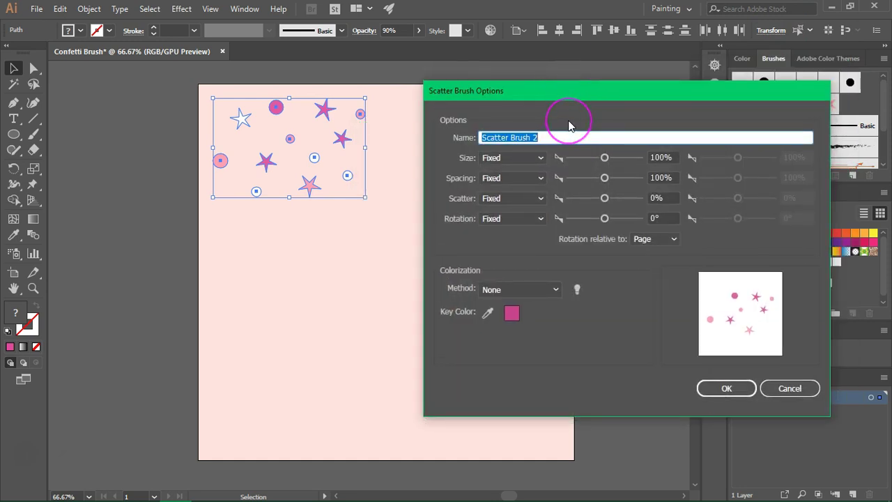
Set the brush size to Random with an 80–100% range.
{"action": "left_click", "coordinate": [541, 157]}
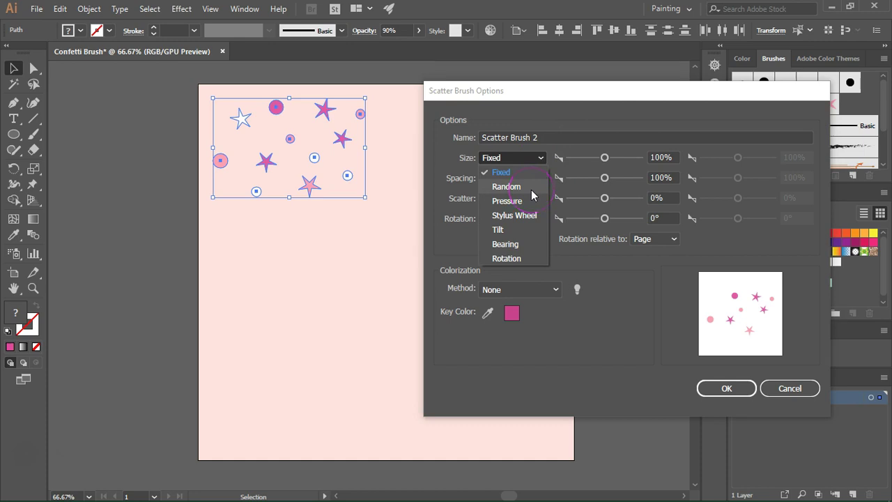
{"action": "left_click", "coordinate": [530, 187]}
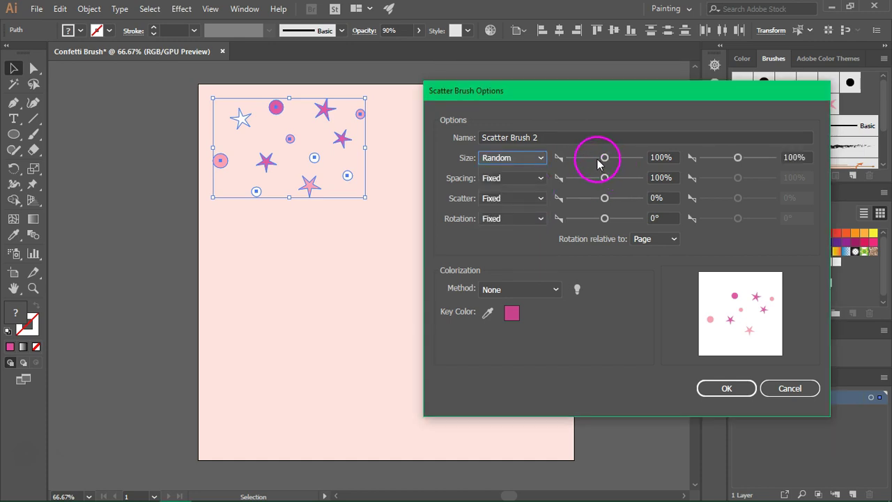
{"action": "left_click", "coordinate": [603, 158]}
{"action": "left_click_drag", "start_coordinate": [659, 157], "coordinate": [633, 169]}
{"action": "type", "text": "8"}
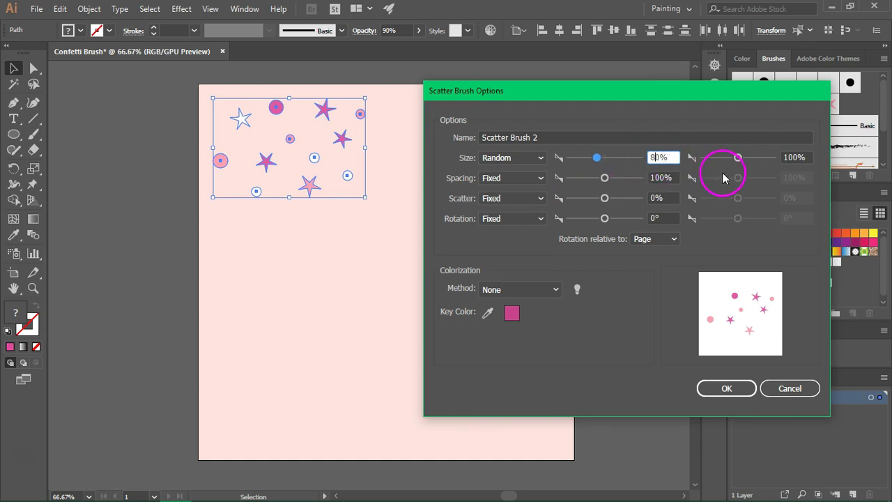
Set the brush spacing to Random with an 80–120% range.
{"action": "left_click", "coordinate": [535, 178]}
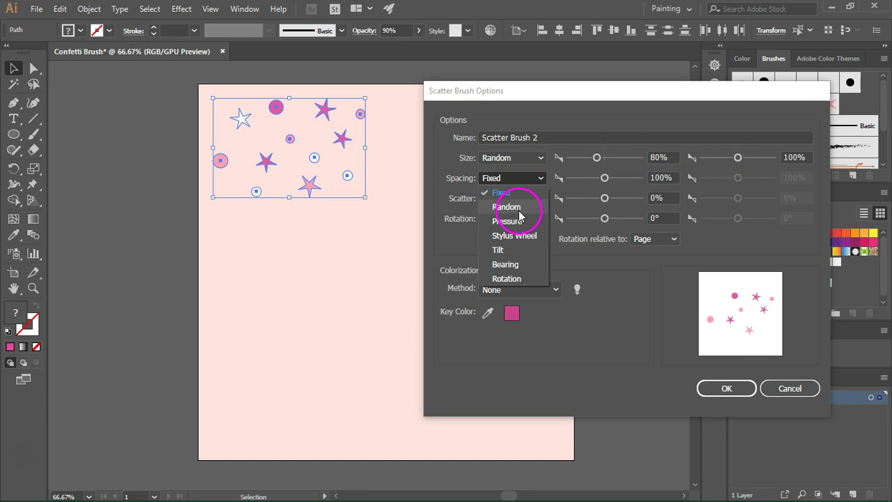
{"action": "left_click", "coordinate": [519, 211]}
{"action": "left_click_drag", "start_coordinate": [659, 177], "coordinate": [645, 178]}
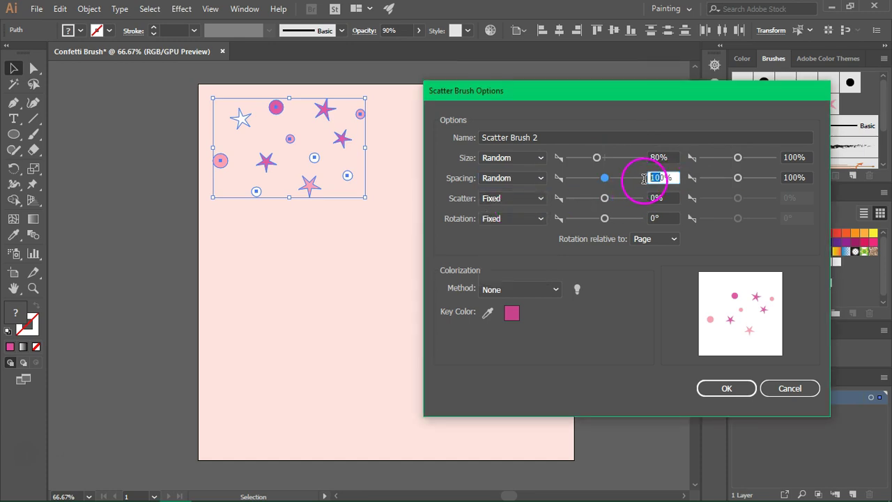
{"action": "type", "text": "8"}
{"action": "left_click_drag", "start_coordinate": [798, 178], "coordinate": [788, 179]}
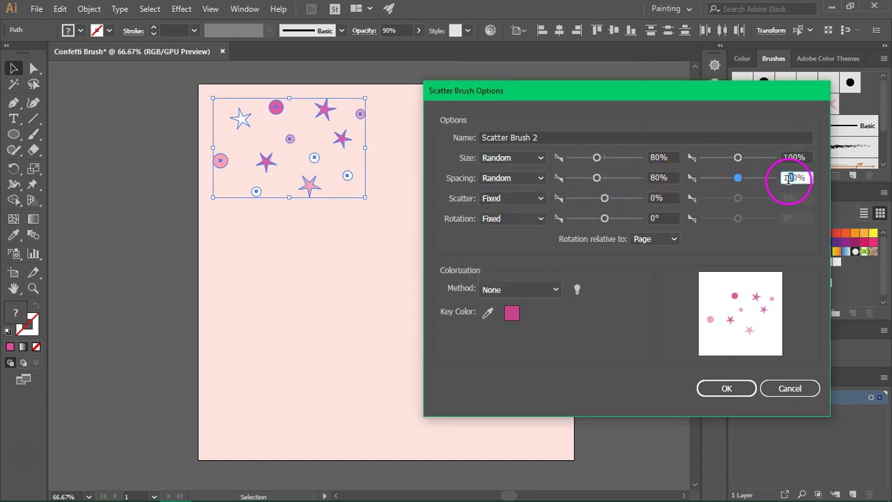
Set the rotation to Random from -43° to 33° and confirm the brush.
{"action": "left_click", "coordinate": [537, 221]}
{"action": "left_click", "coordinate": [524, 245]}
{"action": "left_click_drag", "start_coordinate": [604, 219], "coordinate": [596, 220]}
{"action": "left_click_drag", "start_coordinate": [738, 219], "coordinate": [743, 219]}
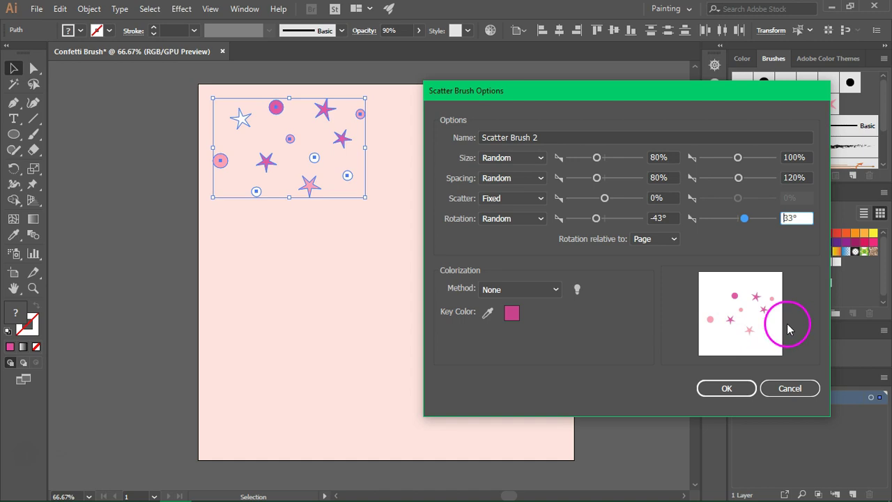
{"action": "left_click", "coordinate": [725, 388]}
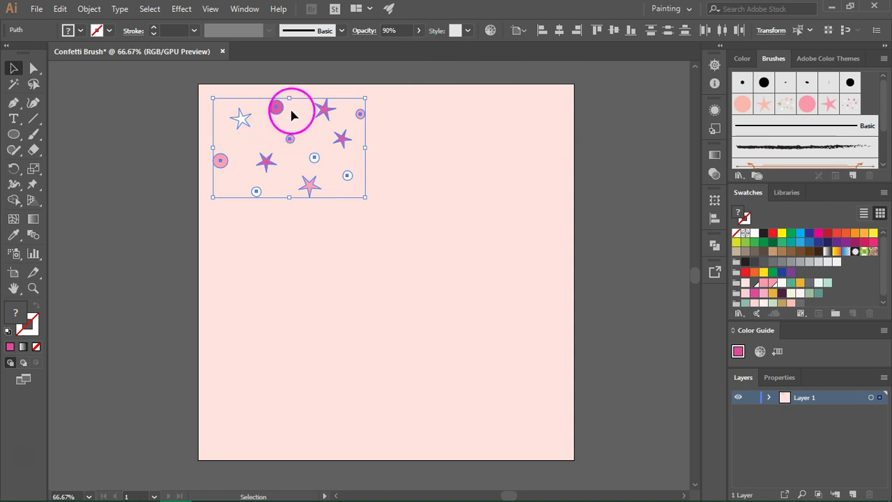
Delete the source confetti artwork and paint a wavy stroke with the new scatter brush.
{"action": "key", "text": "Delete"}
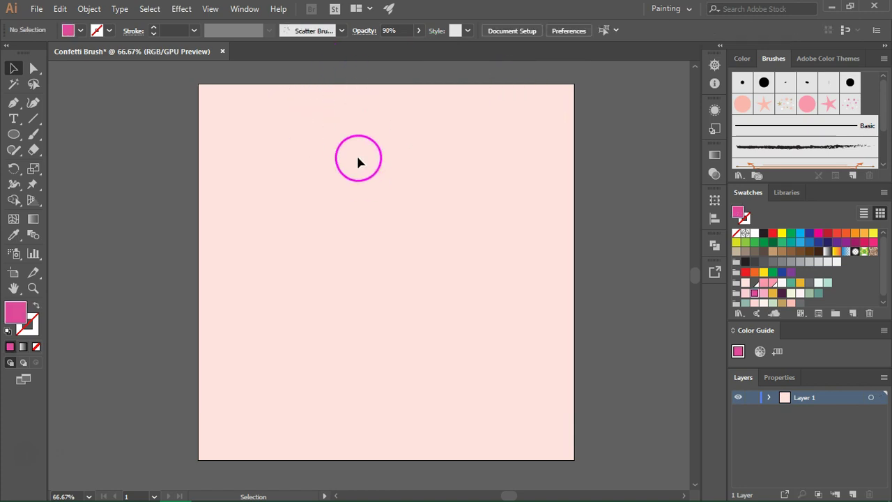
{"action": "key", "text": "b"}
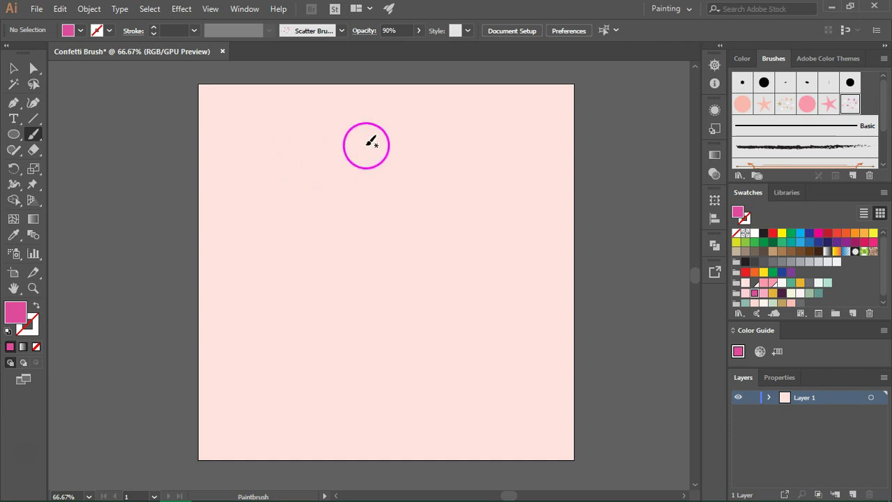
{"action": "mouse_move", "coordinate": [232, 209]}
{"action": "left_mouse_down"}
{"action": "mouse_move", "coordinate": [248, 174]}
{"action": "mouse_move", "coordinate": [294, 170]}
{"action": "mouse_move", "coordinate": [328, 194]}
{"action": "mouse_move", "coordinate": [395, 212]}
{"action": "mouse_move", "coordinate": [507, 150]}
{"action": "mouse_move", "coordinate": [549, 155]}
{"action": "left_mouse_up"}
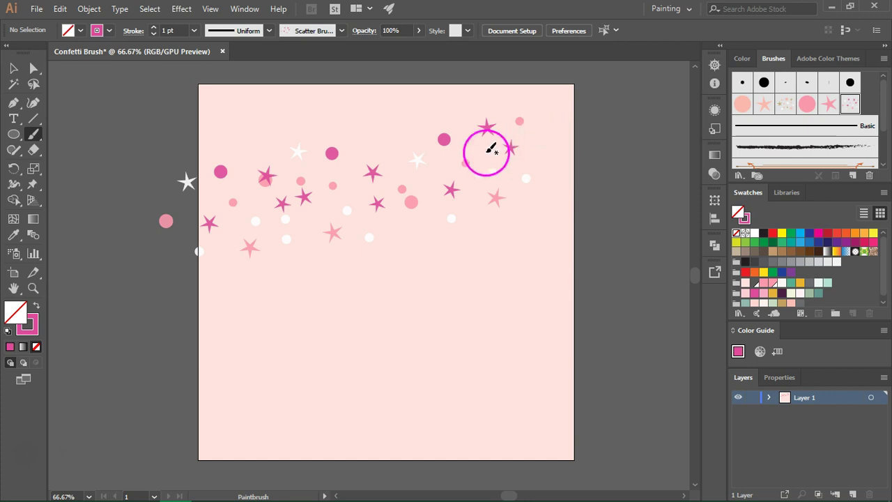
Reopen the confetti brush options and confirm them without changes.
{"action": "double_click", "coordinate": [847, 104]}
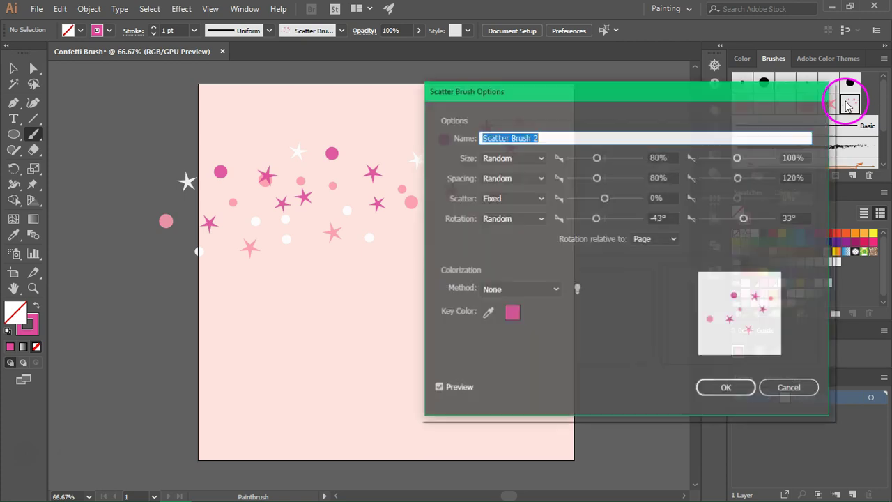
{"action": "left_click_drag", "start_coordinate": [615, 101], "coordinate": [696, 99]}
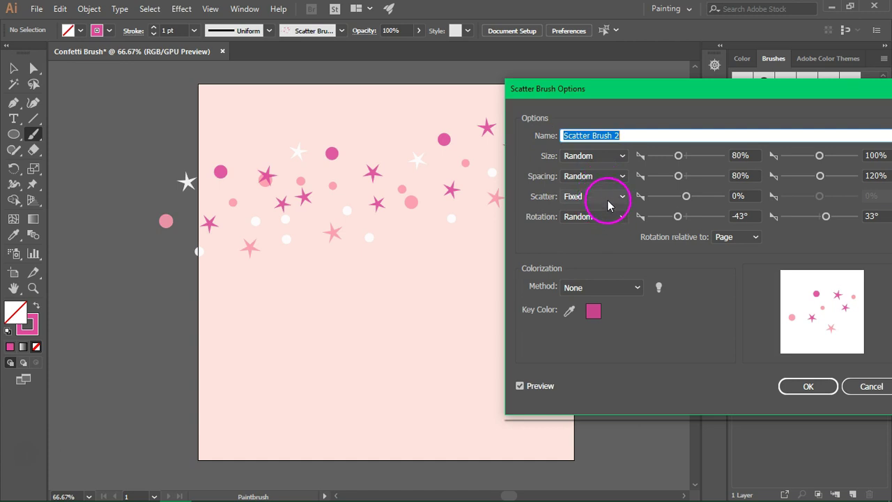
{"action": "left_click", "coordinate": [803, 388]}
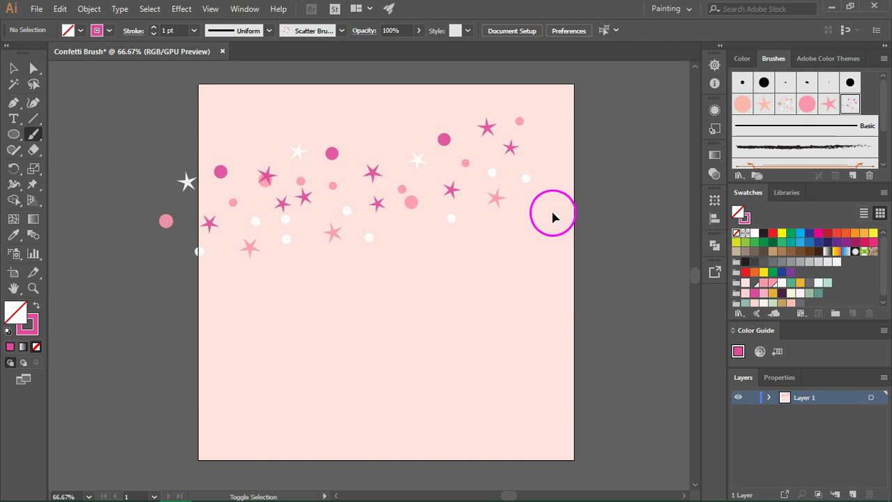
Select the confetti stroke and expand its appearance into real shapes.
{"action": "key", "text": "v"}
{"action": "key", "text": "ctrl+a"}
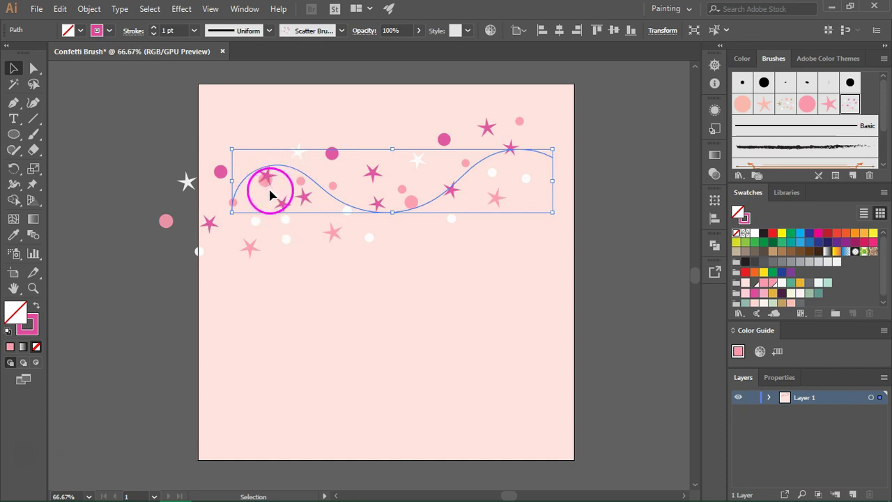
{"action": "left_click", "coordinate": [90, 9]}
{"action": "left_click", "coordinate": [160, 150]}
Ungroup the expanded artwork and then the leftmost confetti group.
{"action": "right_click", "coordinate": [323, 212]}
{"action": "left_click", "coordinate": [384, 318]}
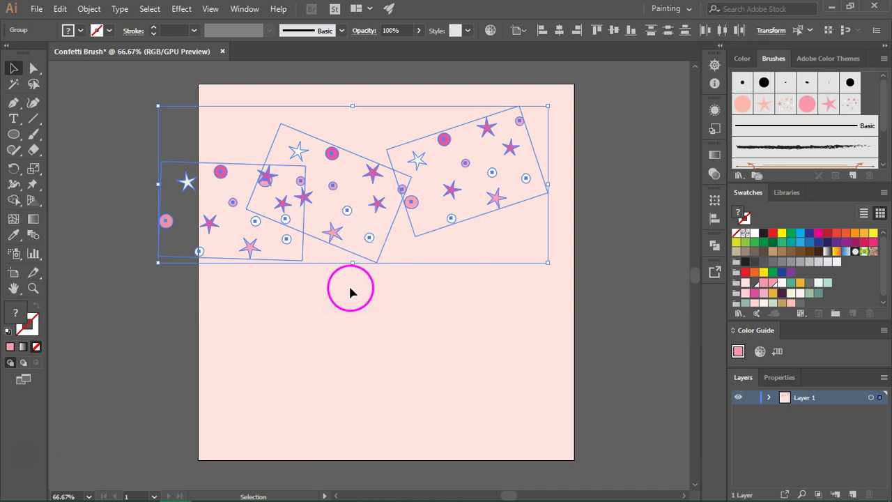
{"action": "left_click", "coordinate": [348, 283]}
{"action": "left_click", "coordinate": [254, 246]}
{"action": "right_click", "coordinate": [253, 247]}
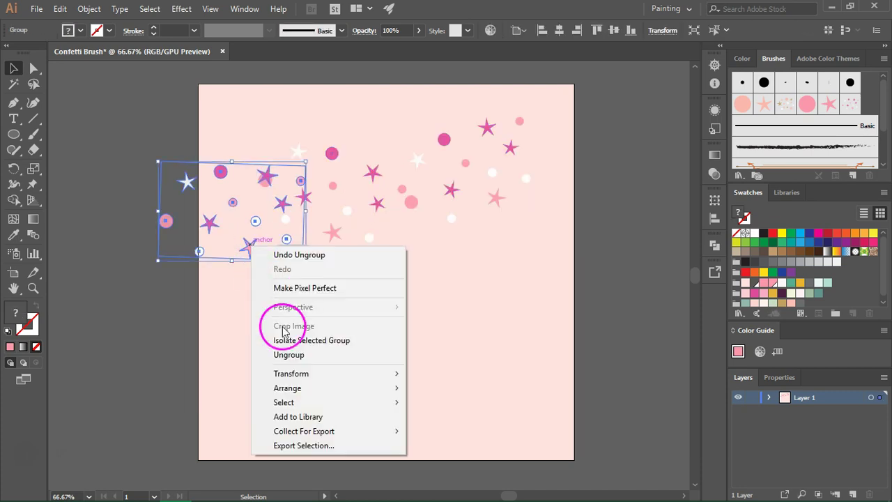
{"action": "left_click", "coordinate": [310, 362]}
{"action": "left_click", "coordinate": [324, 283]}
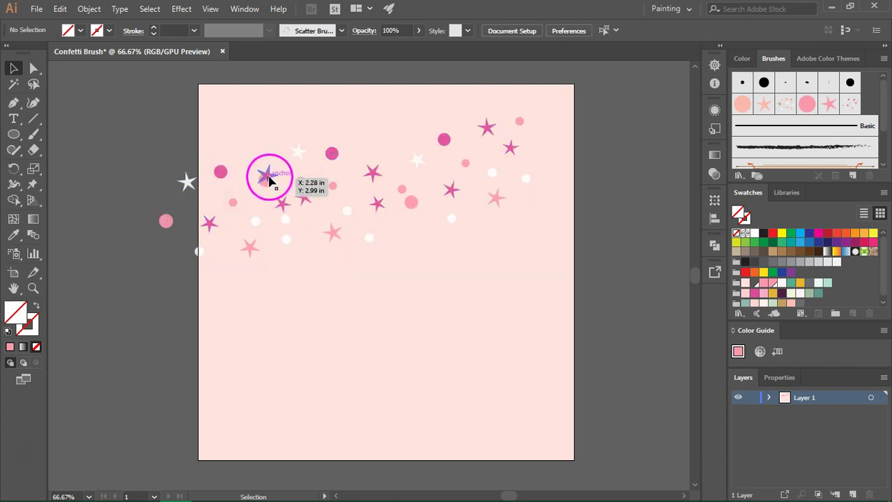
Nudge a small star upward and shift a star group right and down.
{"action": "left_click_drag", "start_coordinate": [268, 177], "coordinate": [265, 153]}
{"action": "left_click_drag", "start_coordinate": [303, 206], "coordinate": [306, 240]}
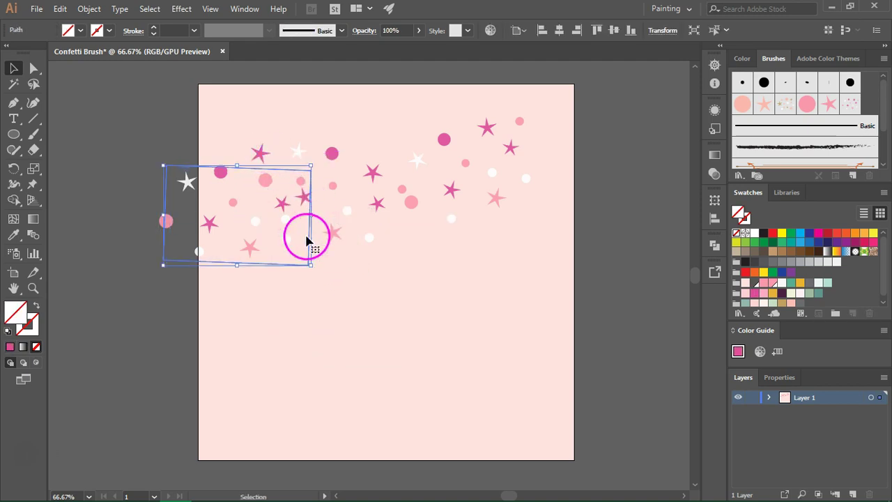
{"action": "left_click", "coordinate": [345, 260]}
{"action": "left_click_drag", "start_coordinate": [314, 205], "coordinate": [305, 198]}
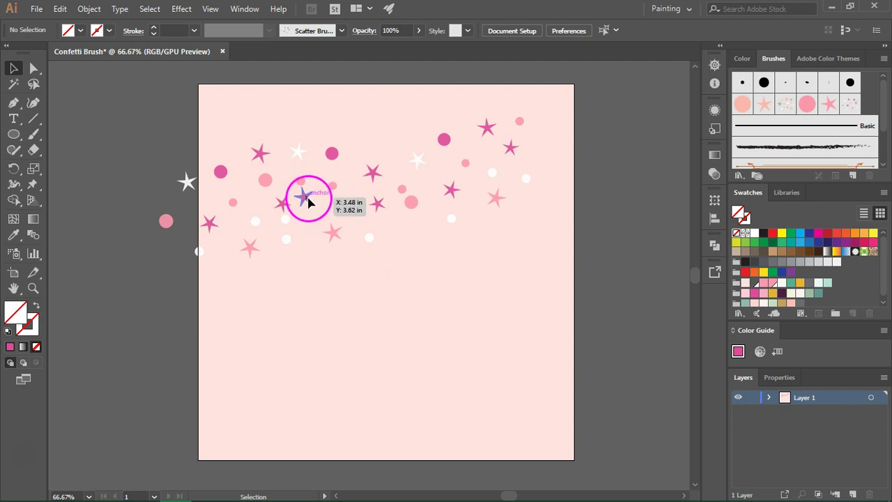